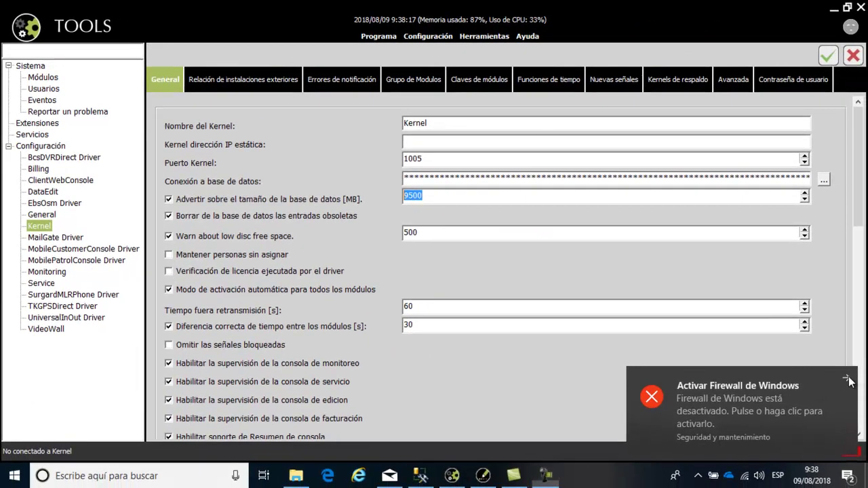
- Dismiss the firewall notification, switch to File Explorer and locate the KronosNET30 primary data and transaction log files in C:\kronosNET30
click(849, 381)
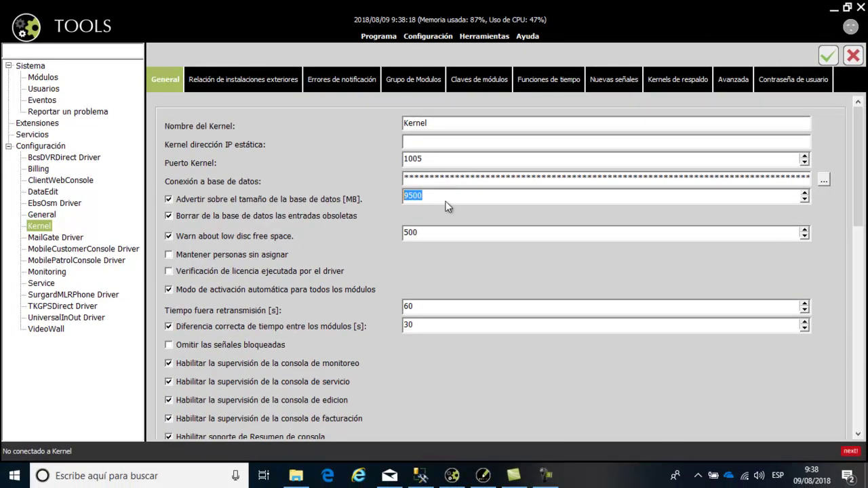
mouse_move(435, 195)
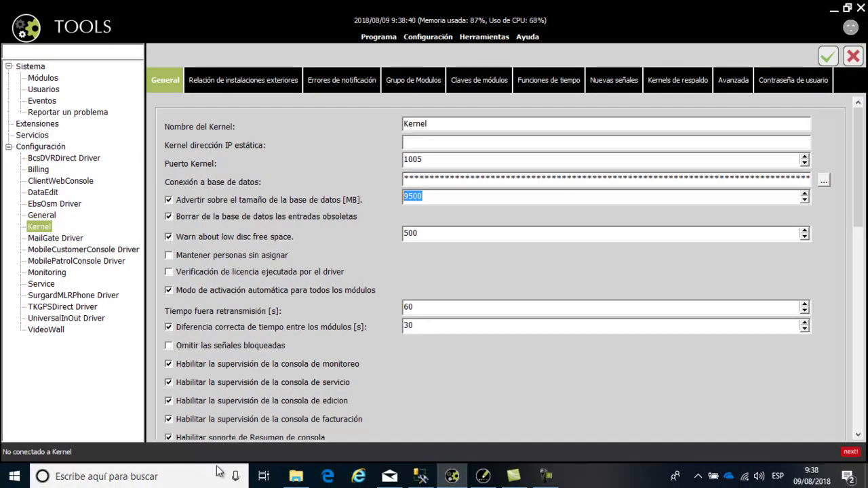
click(295, 478)
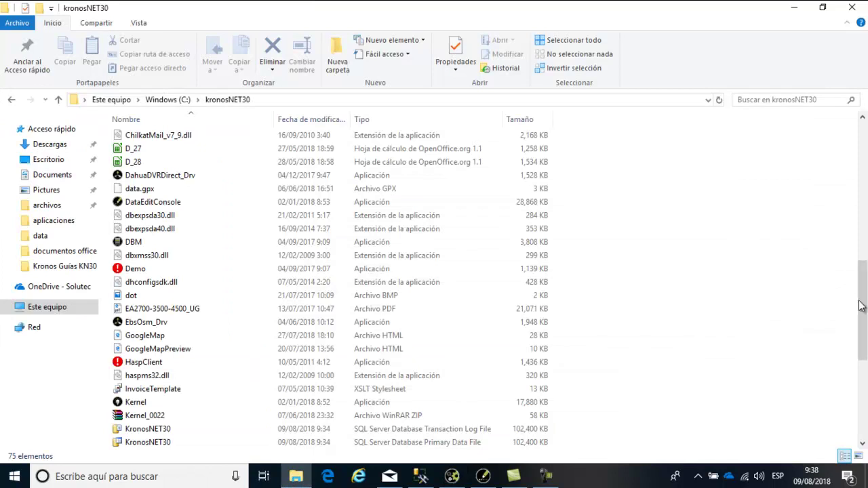
drag(866, 300, 866, 344)
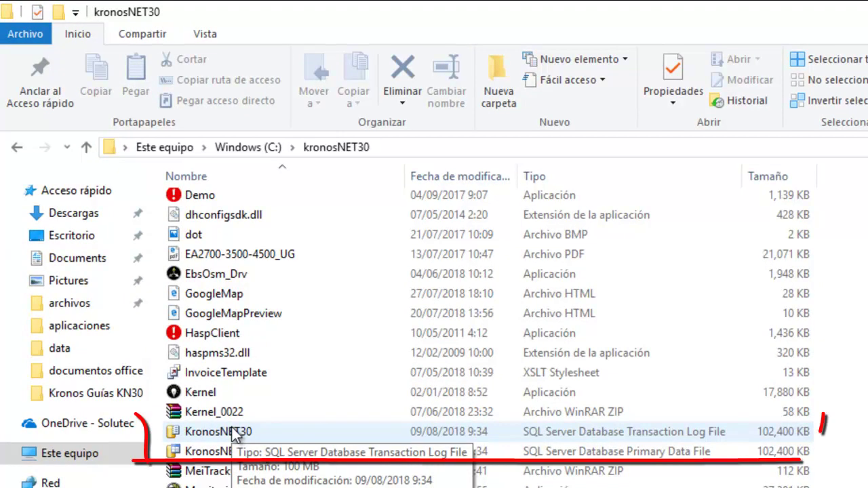
click(678, 452)
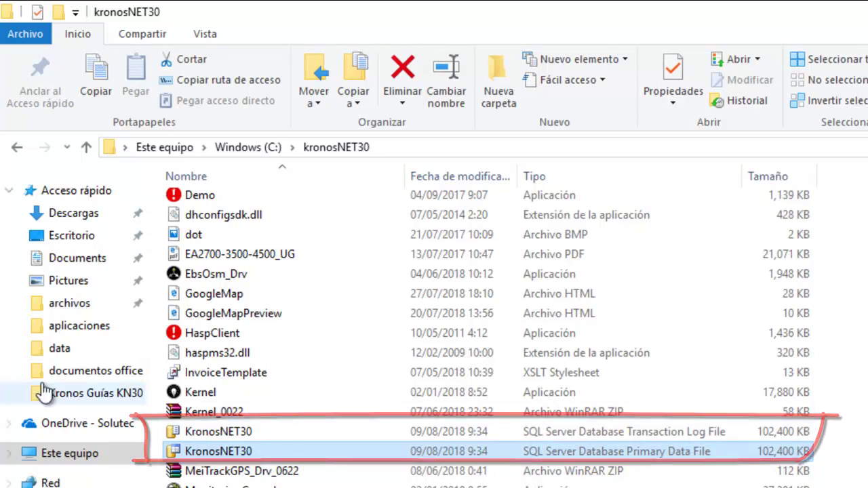
ctrl+click(501, 432)
click(501, 431)
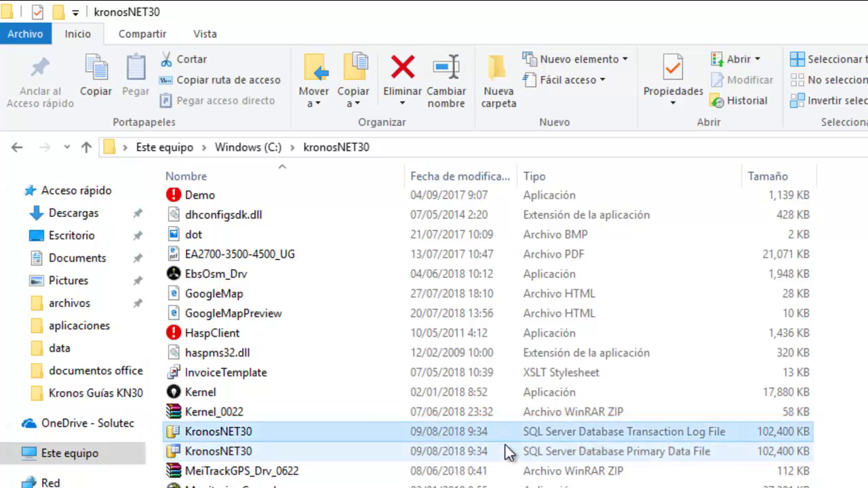
click(677, 451)
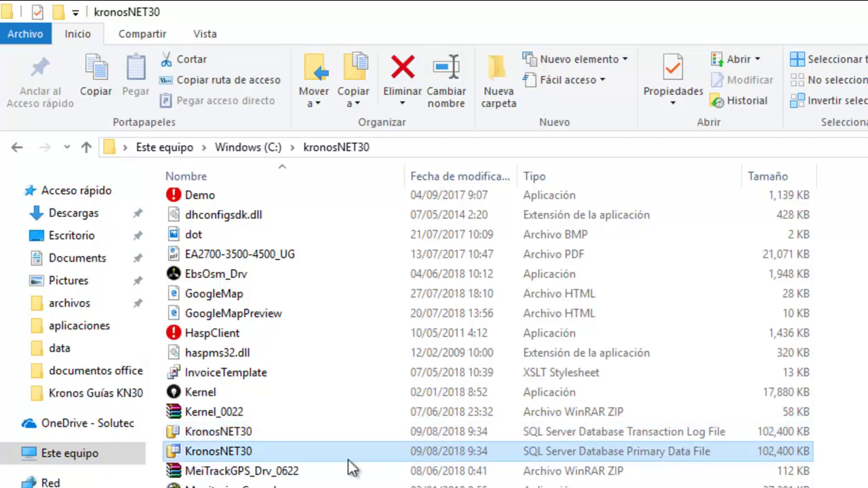
- Check the size of the KronosNET30 primary data file in its detailed file properties
right_click(519, 458)
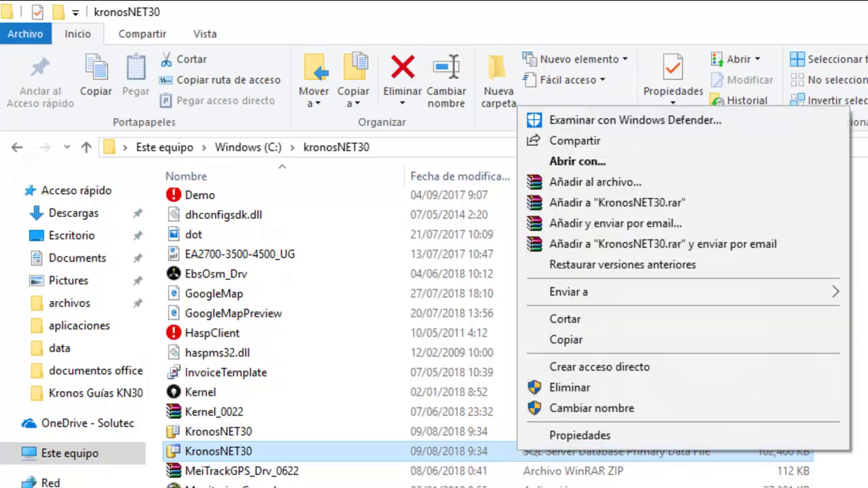
click(611, 435)
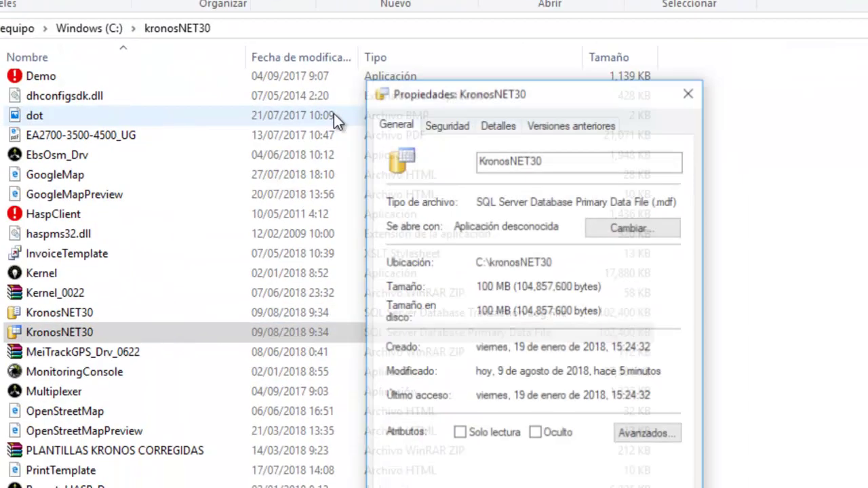
click(404, 53)
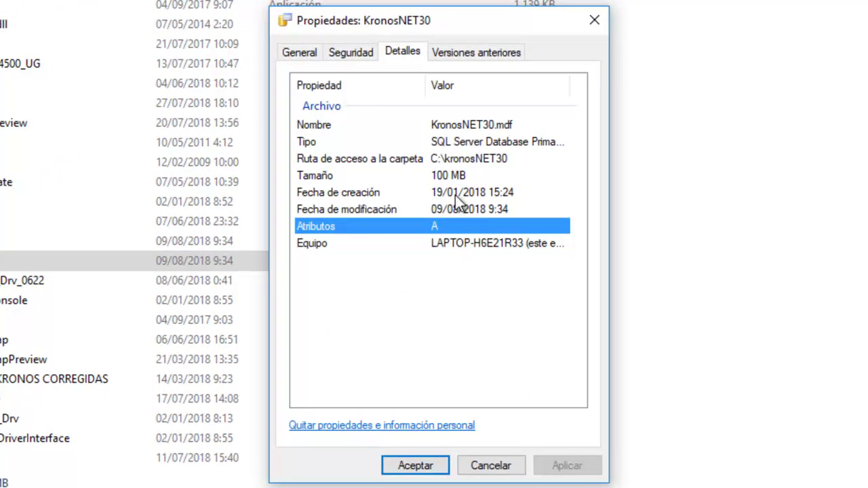
click(443, 174)
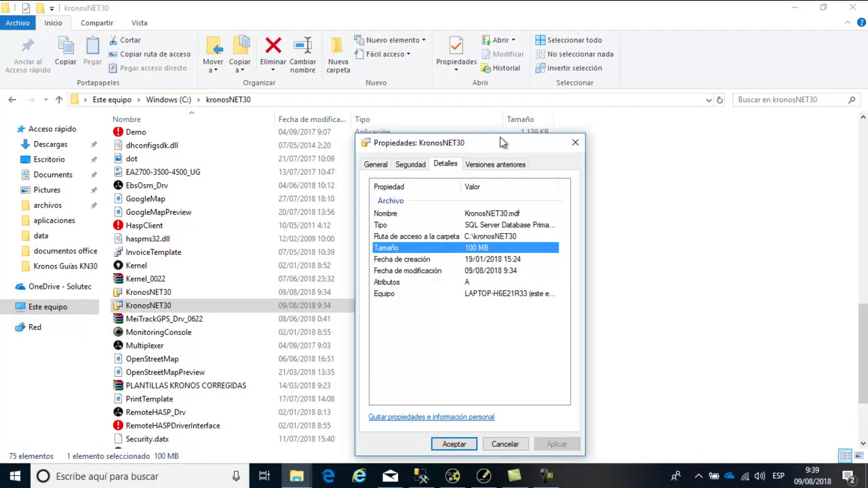
click(574, 143)
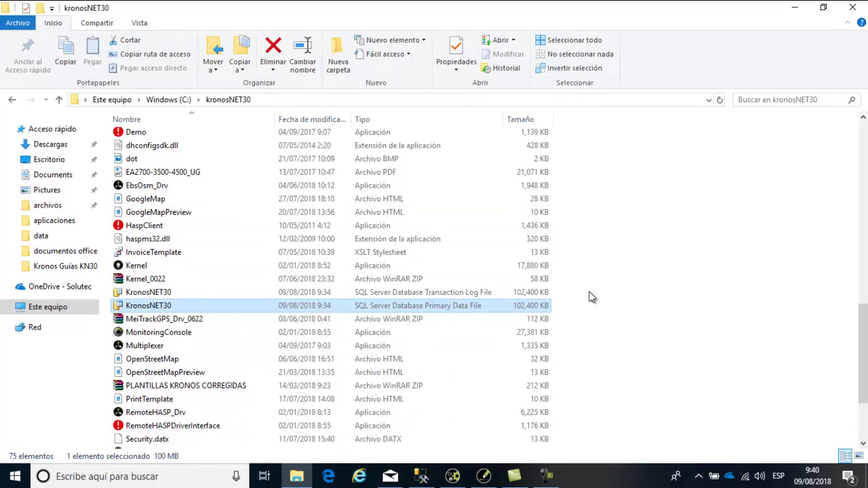
- Launch the DBM application from the kronosNET30 folder as administrator and allow it to make changes to the device
drag(863, 346, 833, 294)
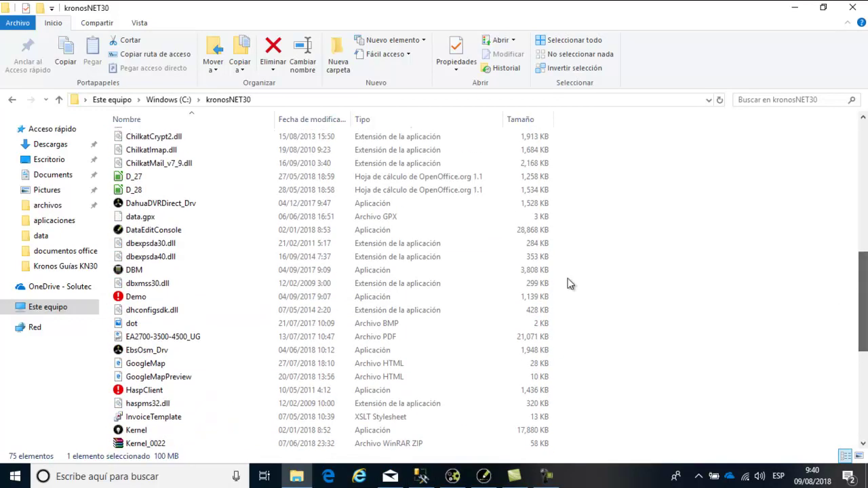
click(162, 271)
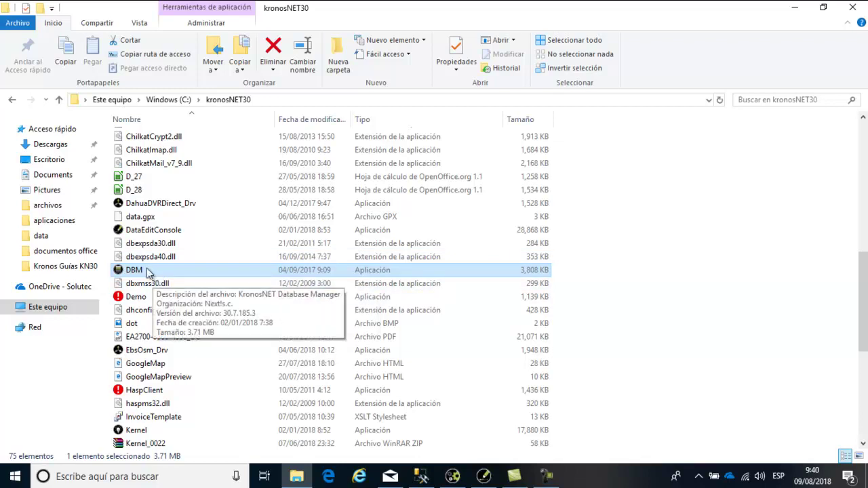
right_click(127, 270)
key(Escape)
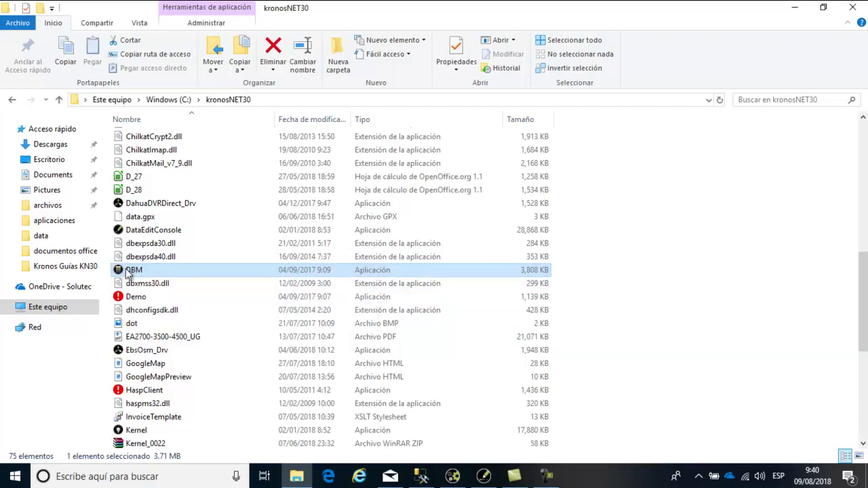
right_click(127, 270)
click(196, 199)
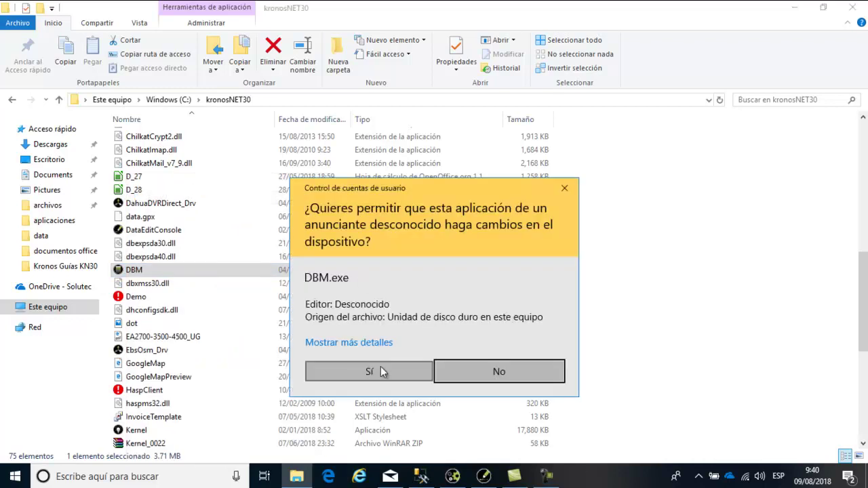
click(381, 372)
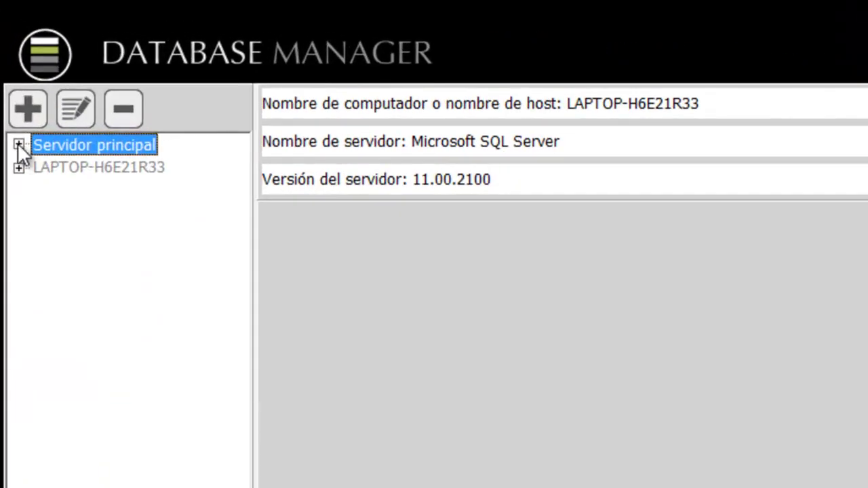
- Start an instant backup from the Copias de respaldo section of server LAPTOP-H6E21R33, choosing C:\kronosNET30 as the destination folder
click(18, 167)
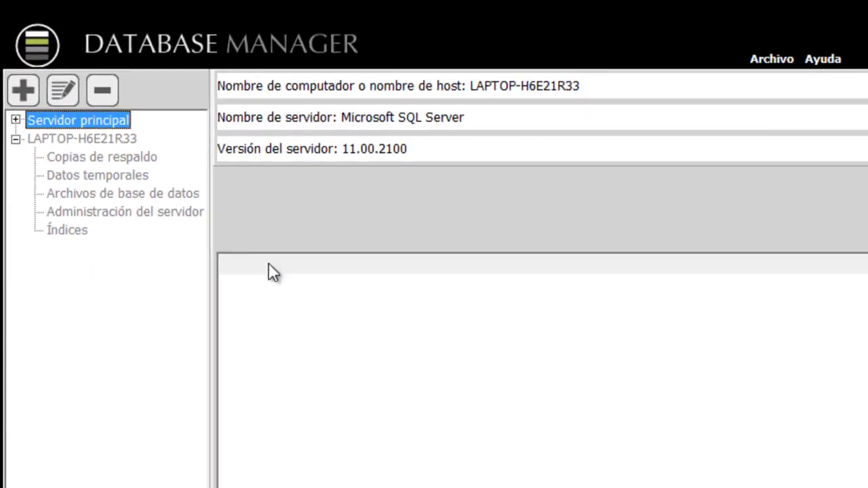
click(25, 144)
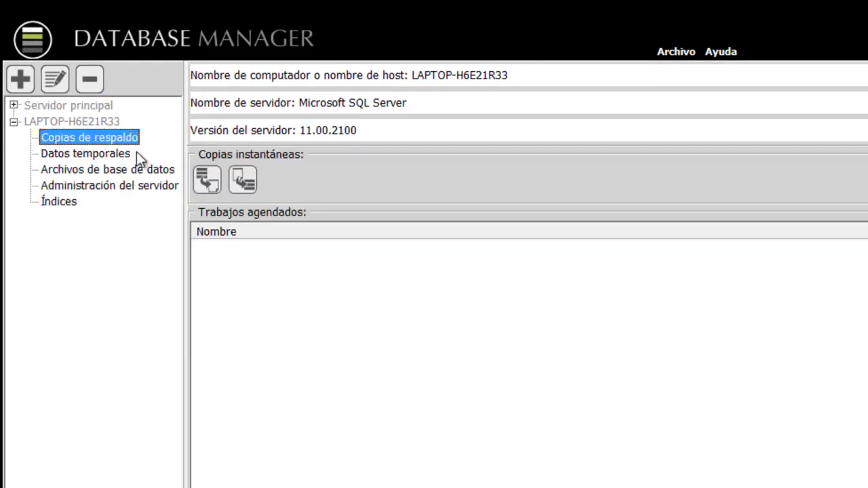
click(210, 181)
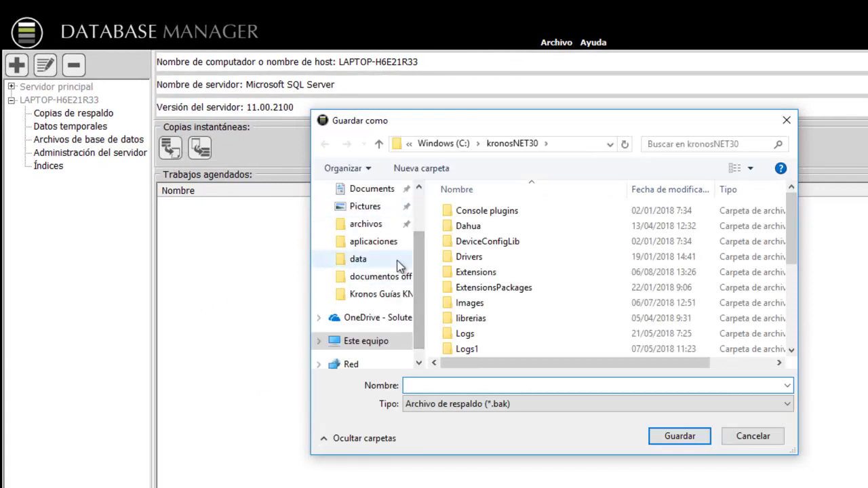
scroll(422, 274, down, 1)
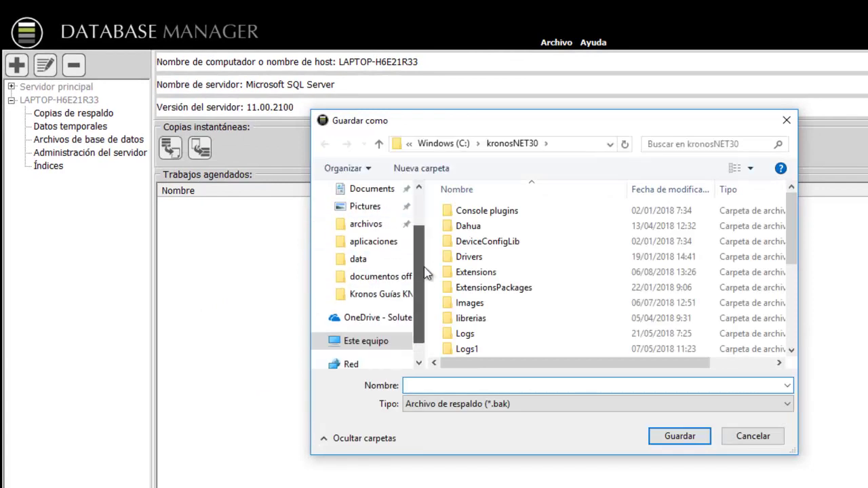
click(371, 328)
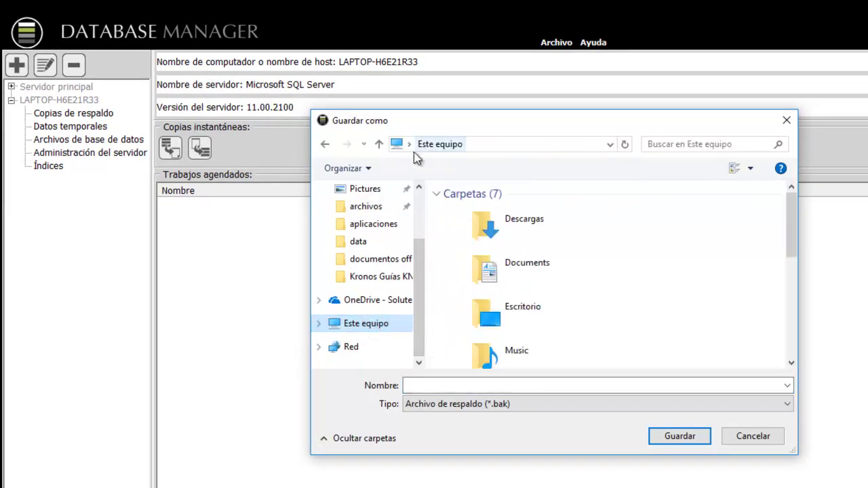
drag(792, 236, 787, 294)
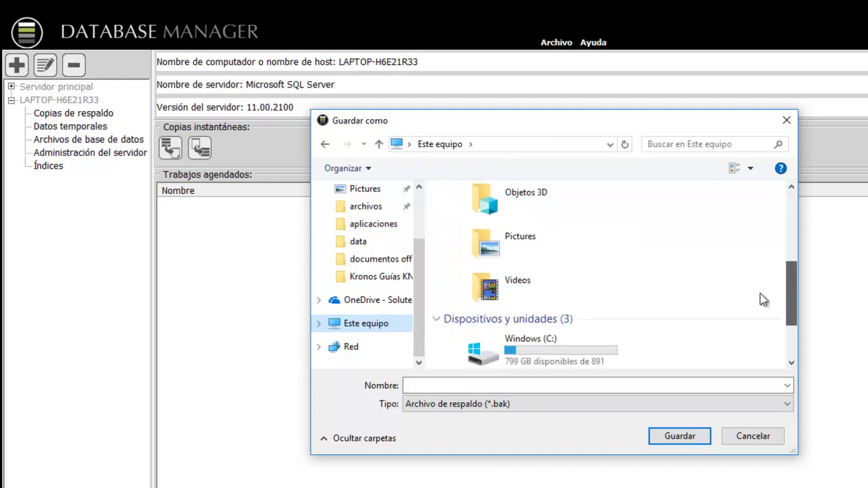
double_click(582, 356)
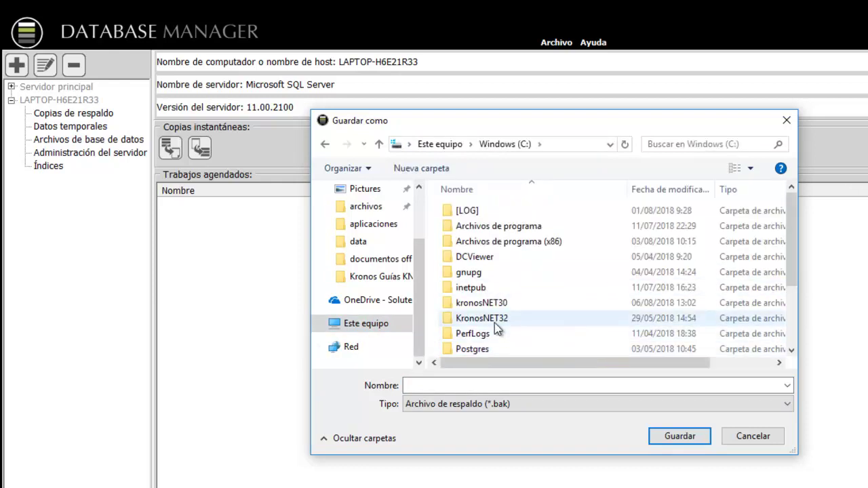
click(528, 310)
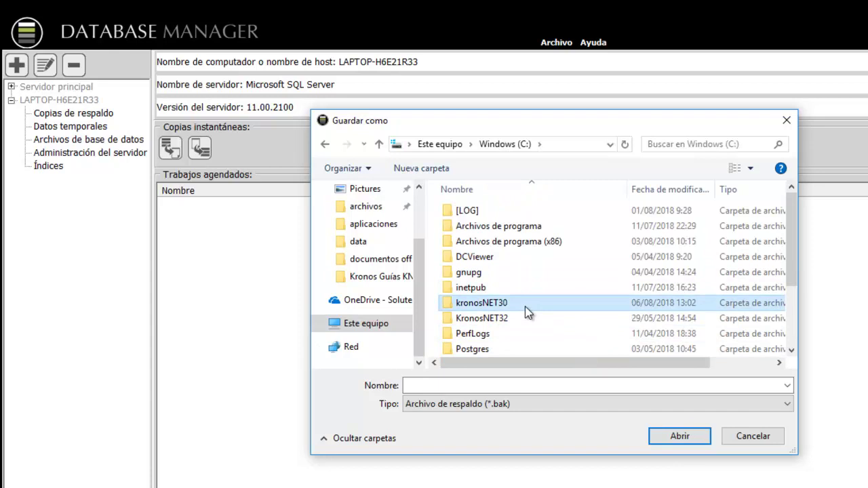
double_click(495, 307)
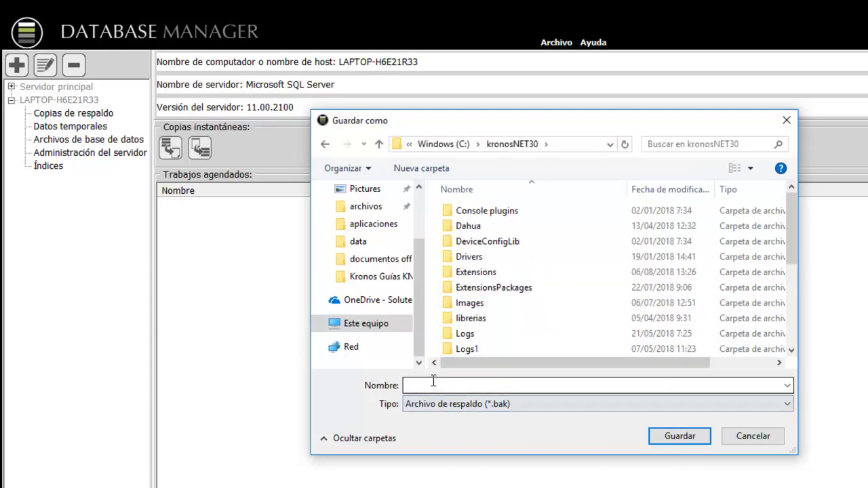
- Name the backup BK_09_08_2018 and save it as a .bak file
text(BK)
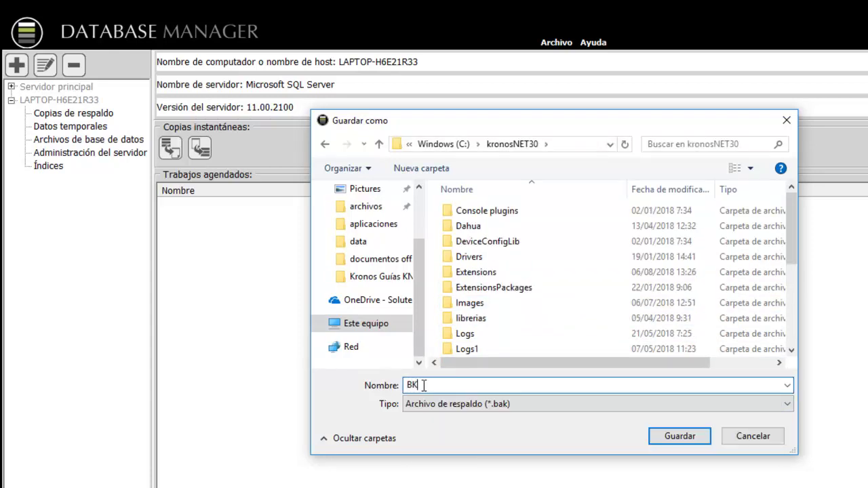
text(_09)
text(08_2018)
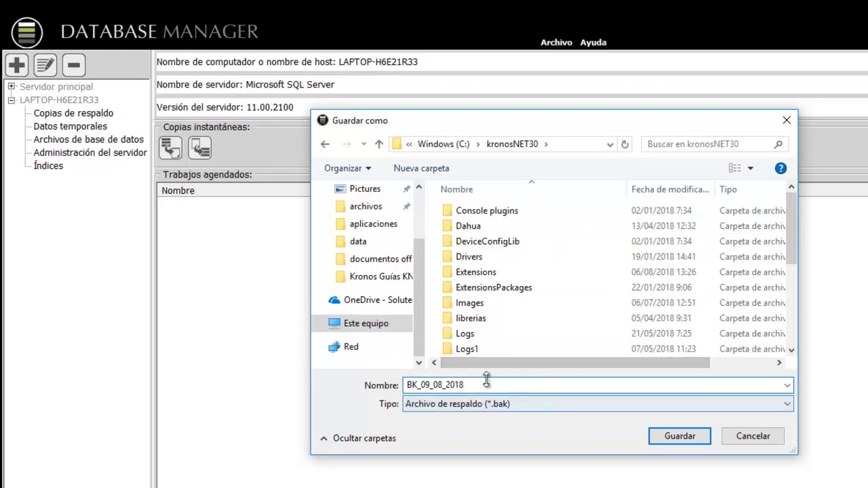
click(666, 438)
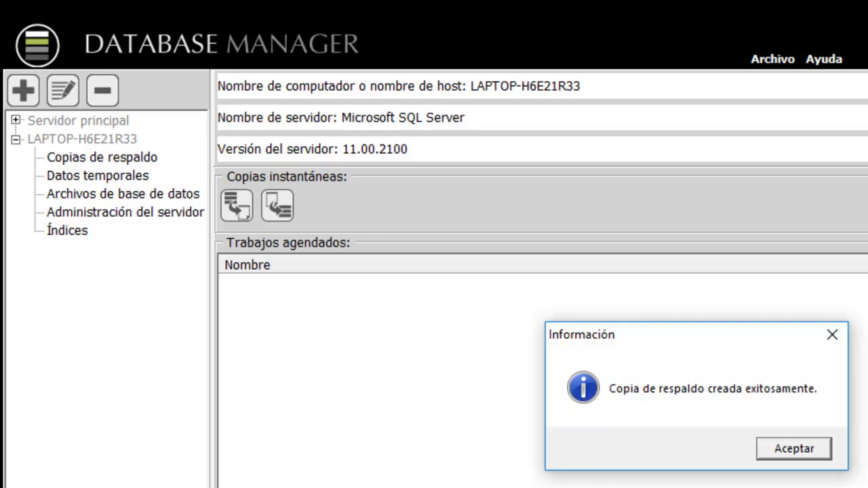
click(794, 449)
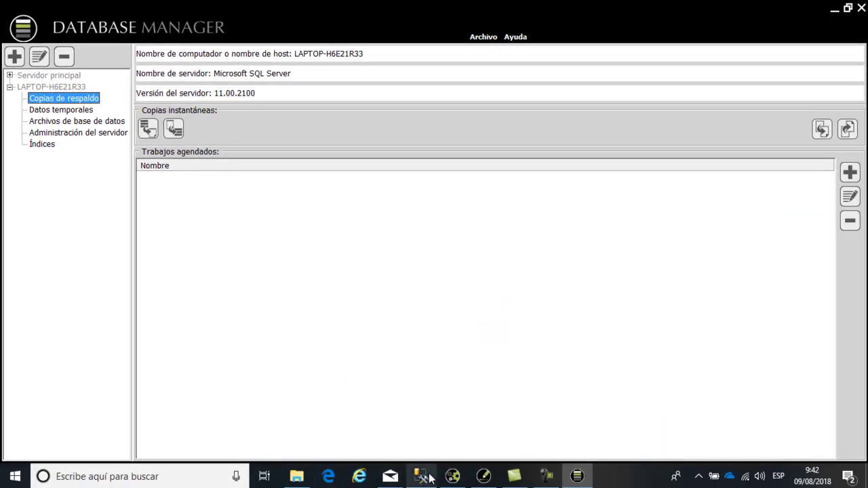
- Switch to SQL Server Management Studio and select the dbo.ObjectSignal_2018_03_01 table in the KronosNET30 database
mouse_move(428, 479)
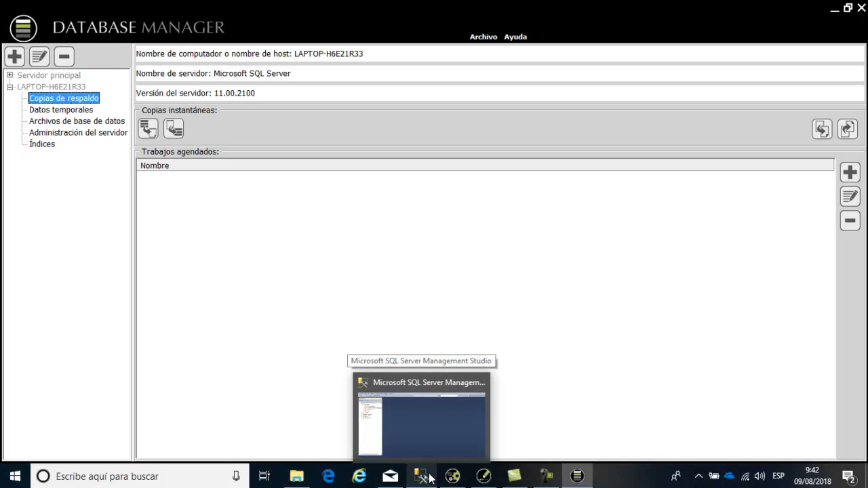
click(430, 479)
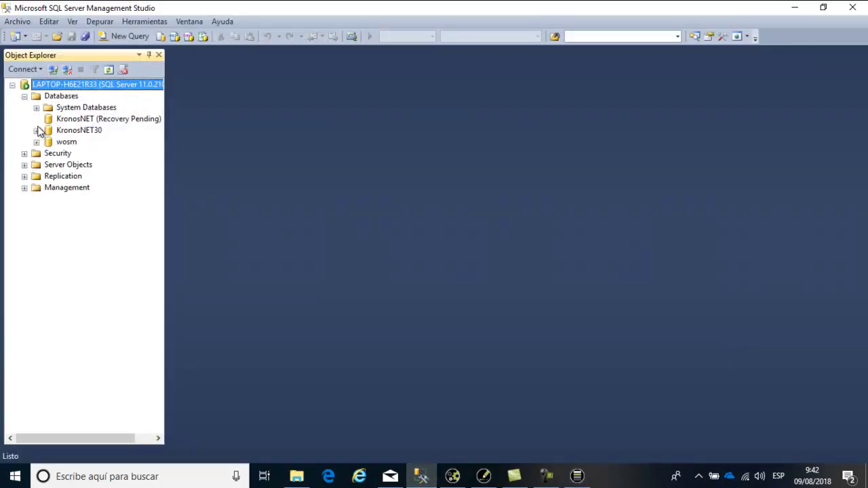
click(66, 131)
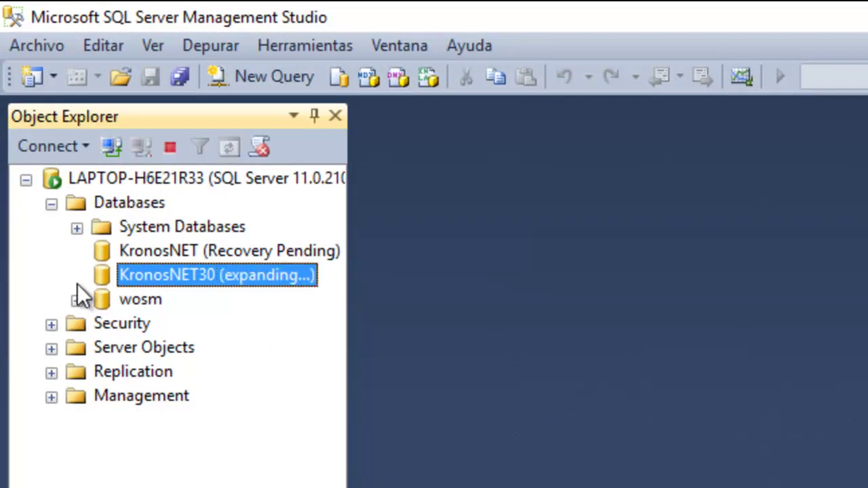
click(76, 277)
click(102, 325)
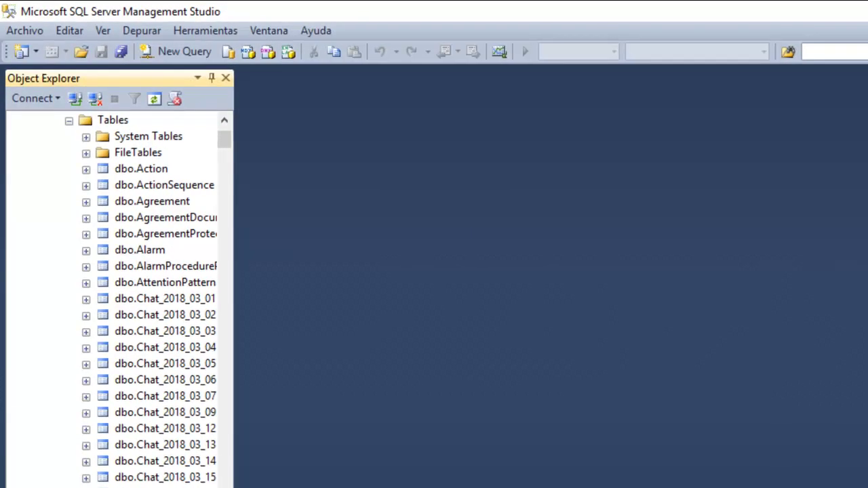
drag(228, 139, 227, 487)
click(83, 302)
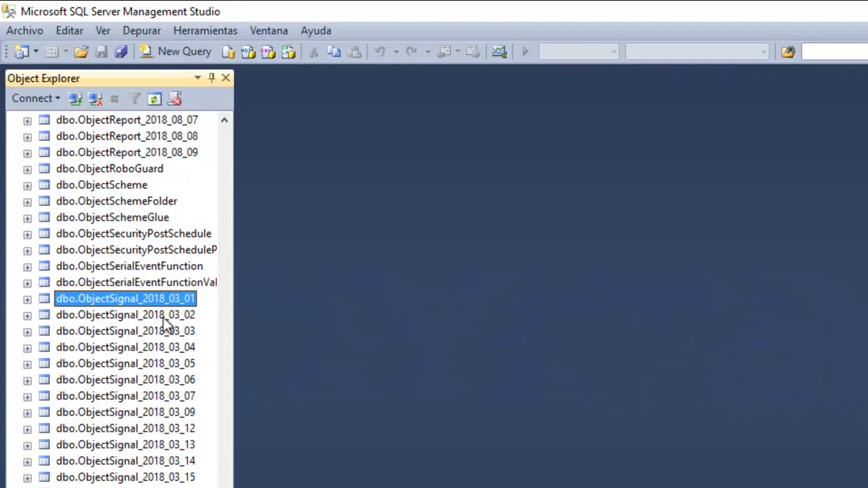
- Locate the first dated report table, dbo.ObjectReport_2018_03_01, among the KronosNET30 tables
click(194, 316)
click(119, 299)
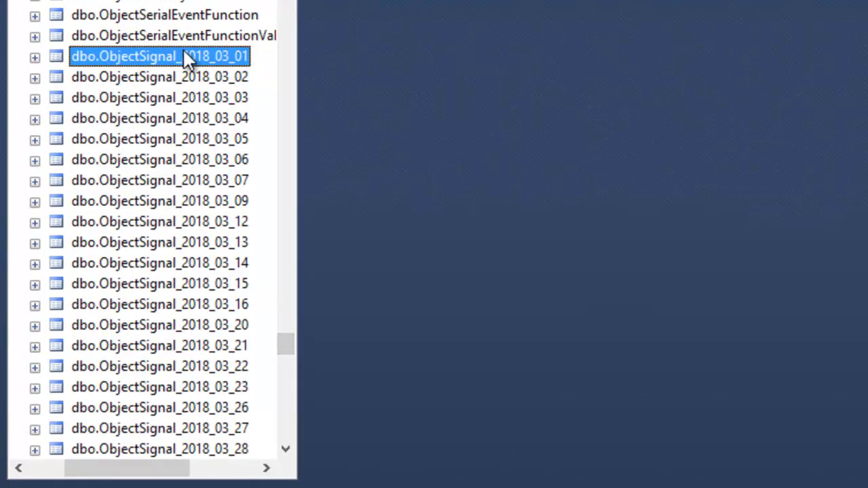
drag(284, 352, 278, 283)
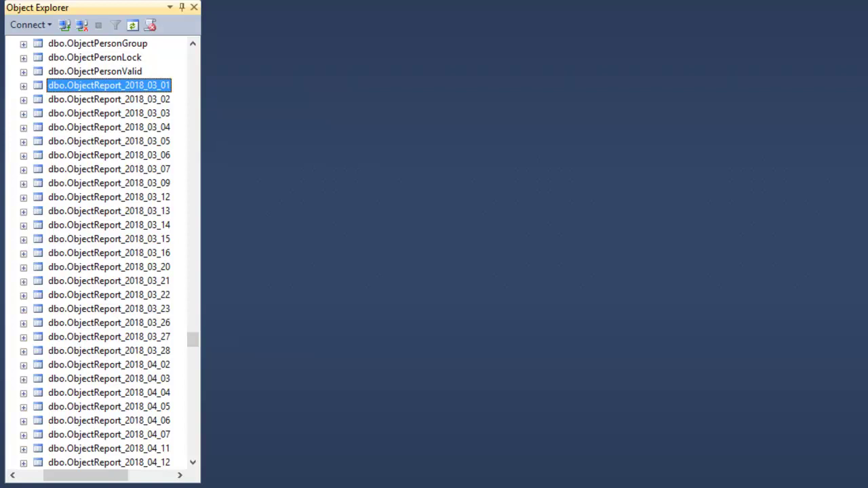
- Switch to File Explorer and create a folder named "Tablas anteriores a 1 Abril de 2018" in C:\kronosNET30
click(361, 444)
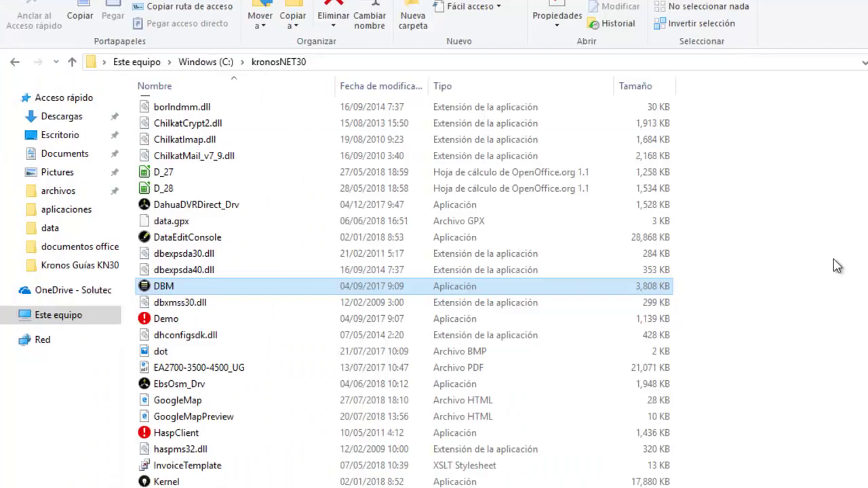
right_click(774, 256)
mouse_move(814, 424)
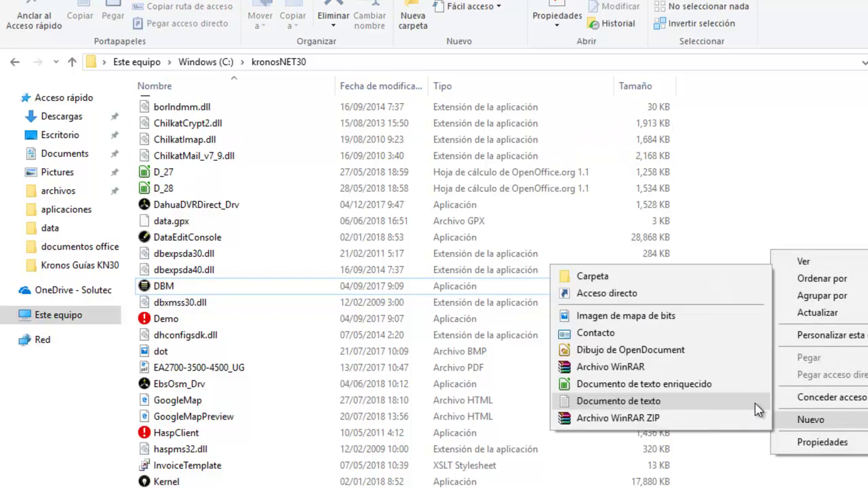
click(601, 276)
text(Tablas anteriores a )
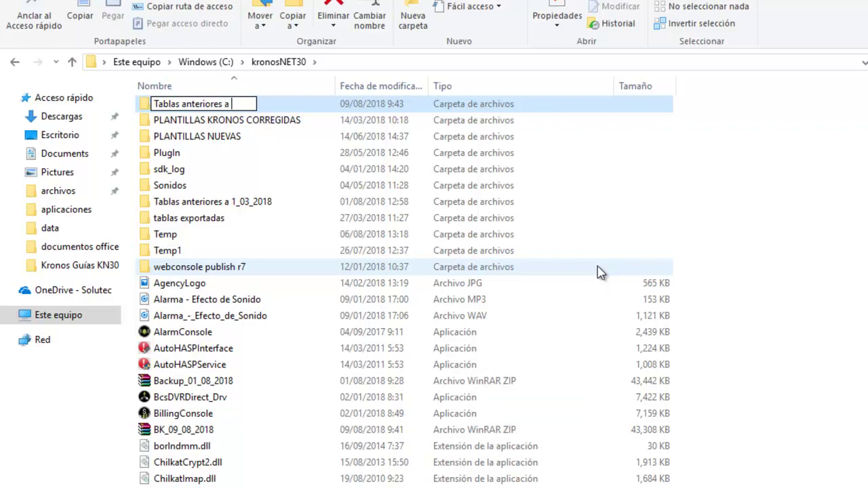
text(1 Abril de 2018)
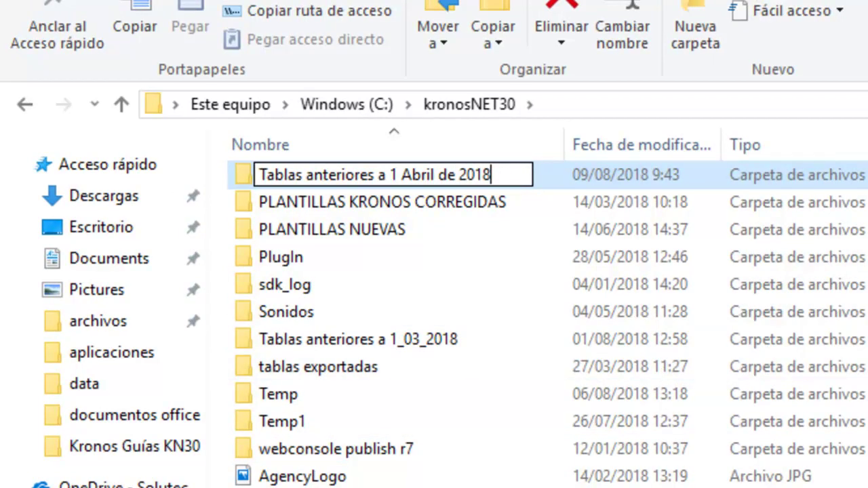
key(Return)
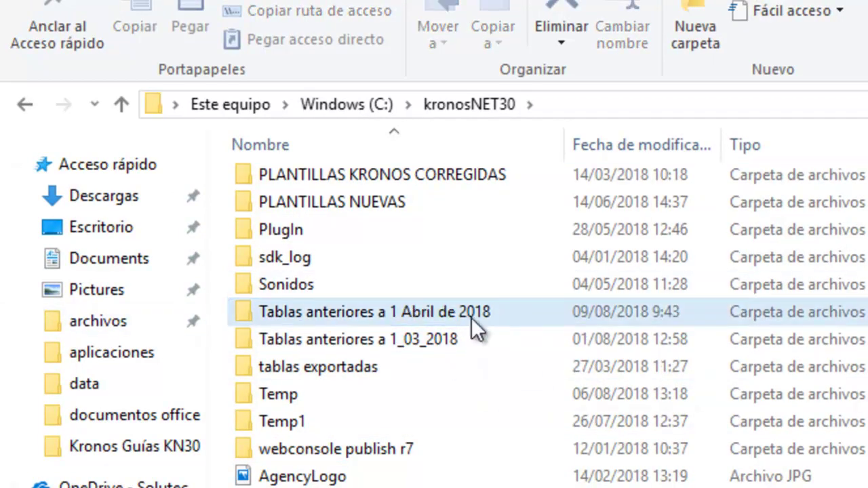
click(468, 308)
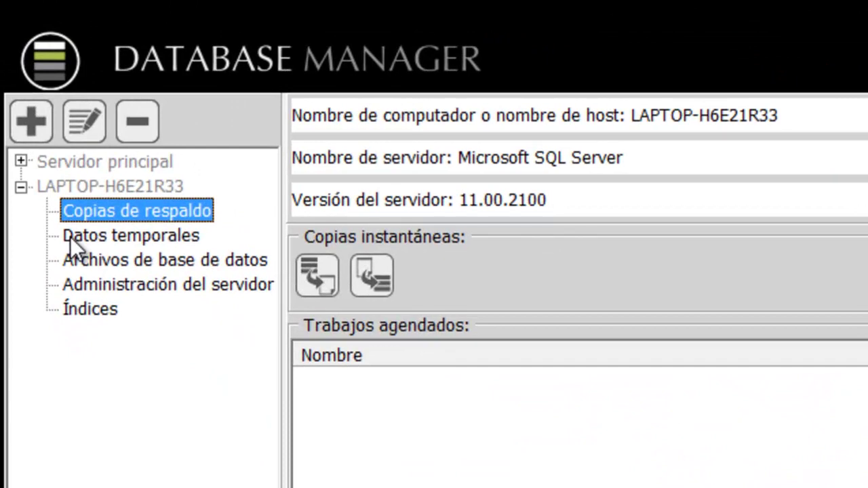
- In Database Manager, set the daily table export under Datos temporales to Anterior a 01/04/2018, with Borrar tablas exportadas enabled
click(70, 237)
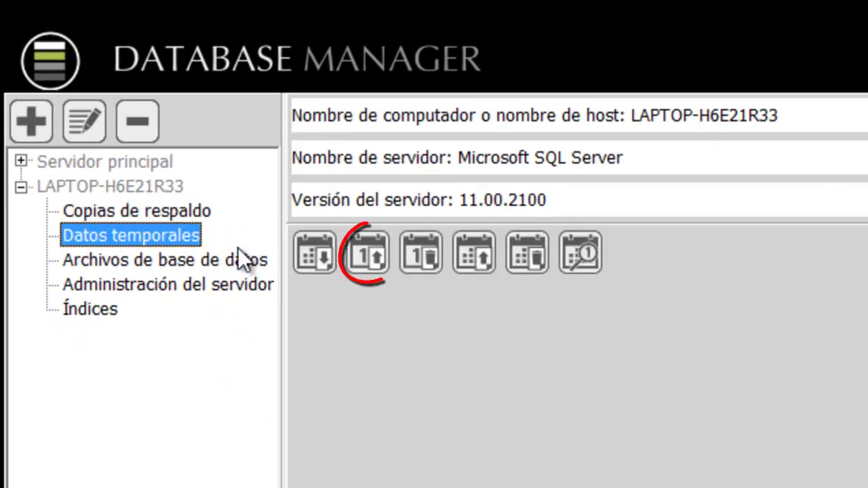
click(372, 254)
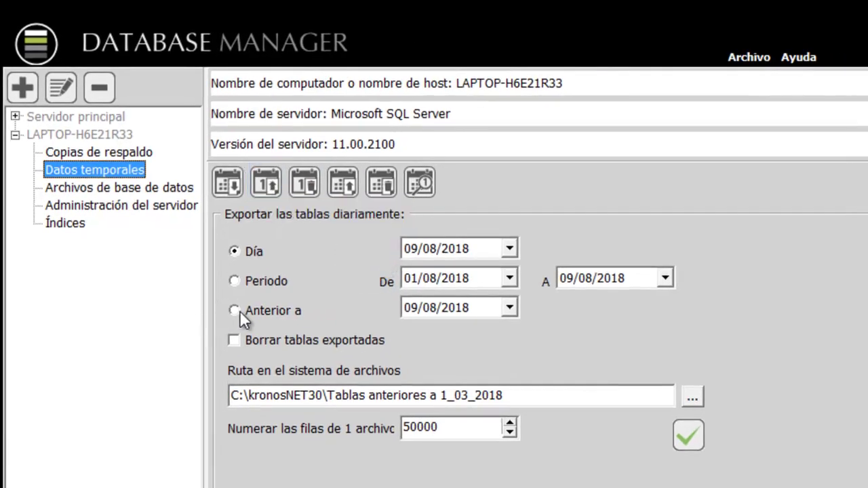
click(235, 310)
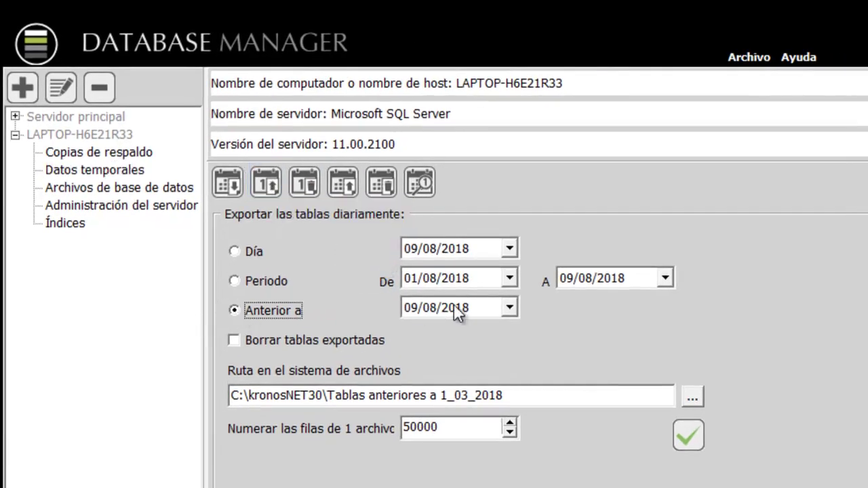
click(510, 308)
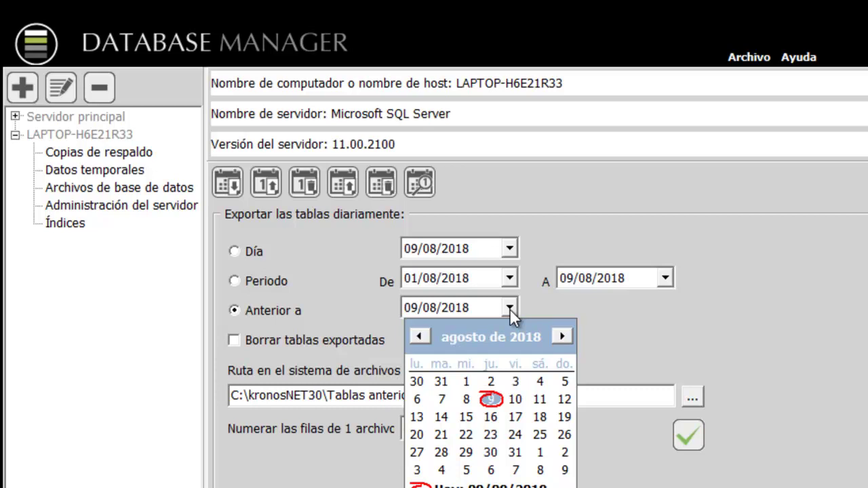
click(421, 336)
click(418, 335)
click(417, 338)
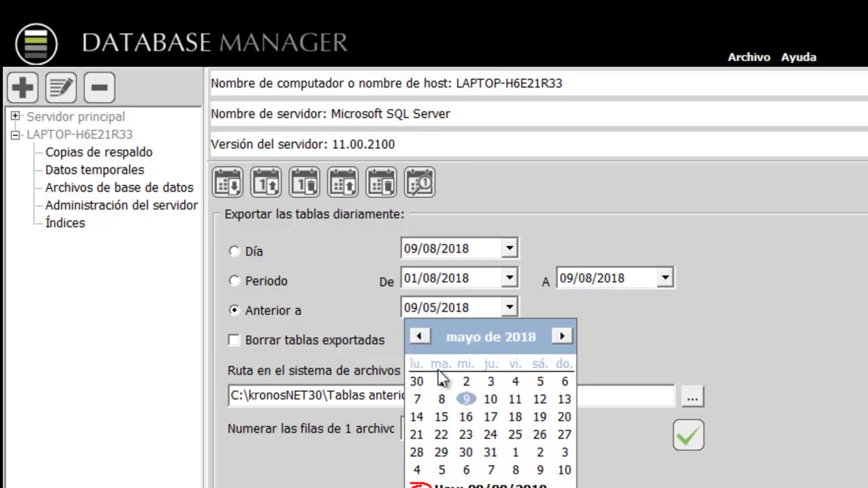
click(420, 337)
click(420, 336)
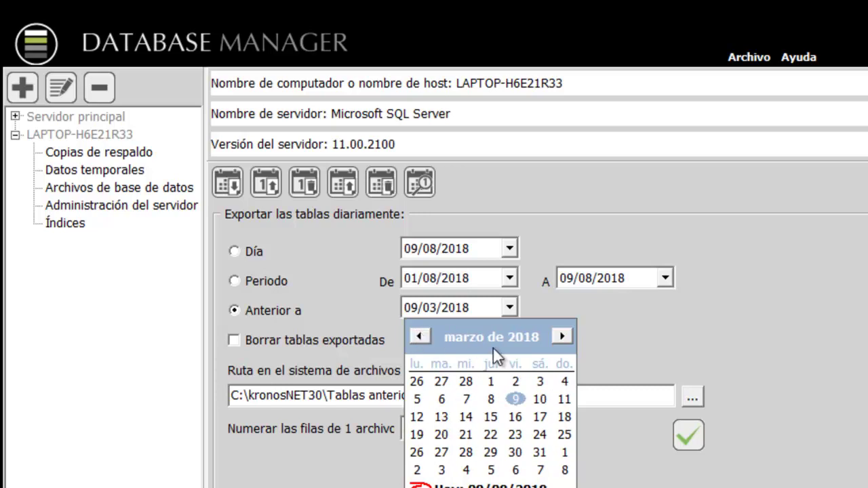
click(562, 336)
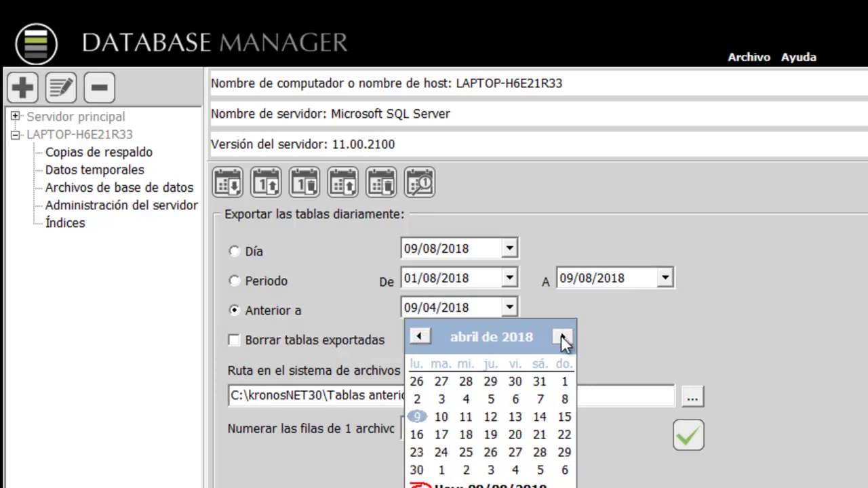
click(565, 382)
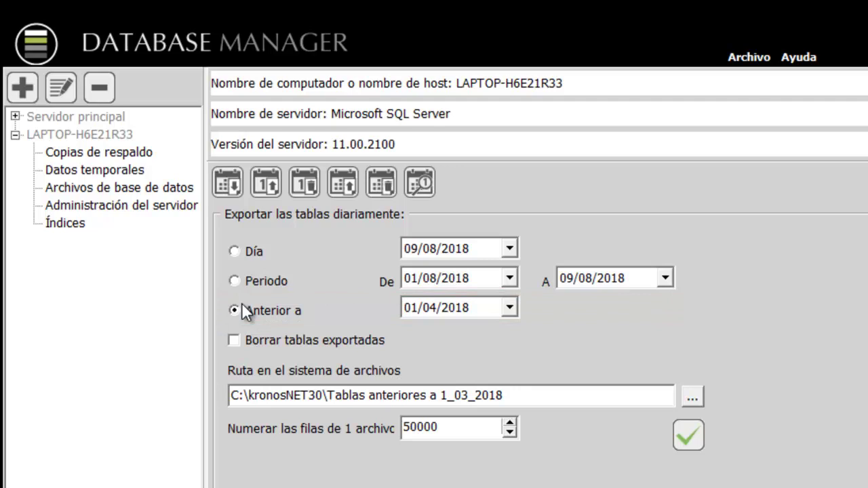
click(233, 340)
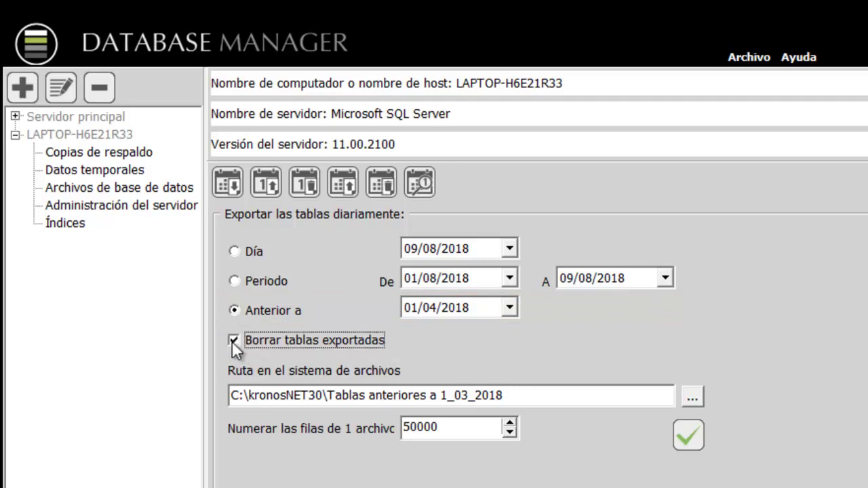
- Choose C:\kronosNET30\Tablas anteriores a 1 Abril de 2018 as the export path and run the table export
click(693, 396)
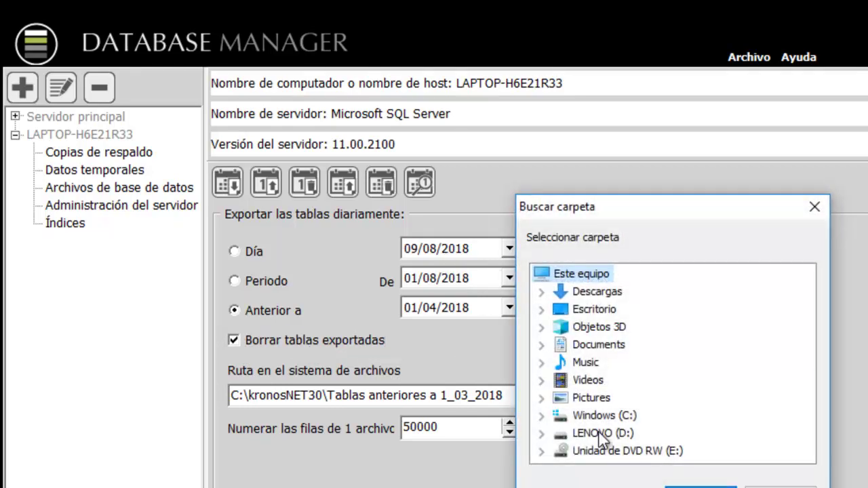
click(541, 415)
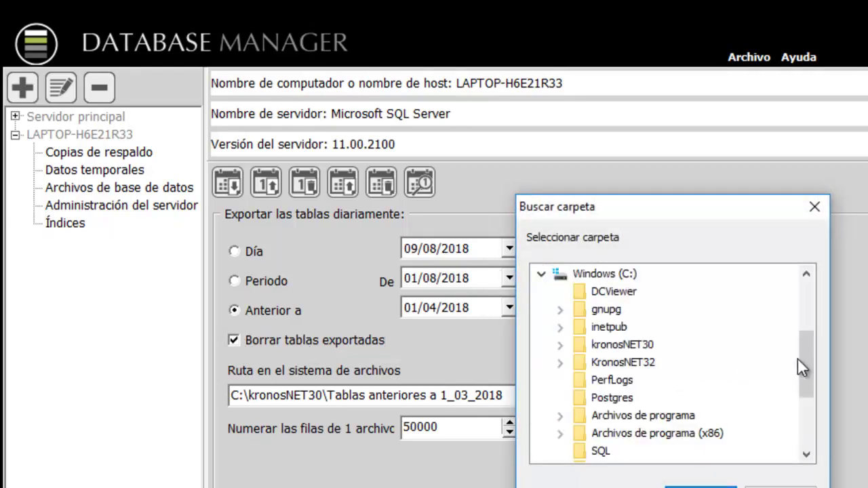
click(622, 344)
click(561, 349)
drag(807, 346, 806, 372)
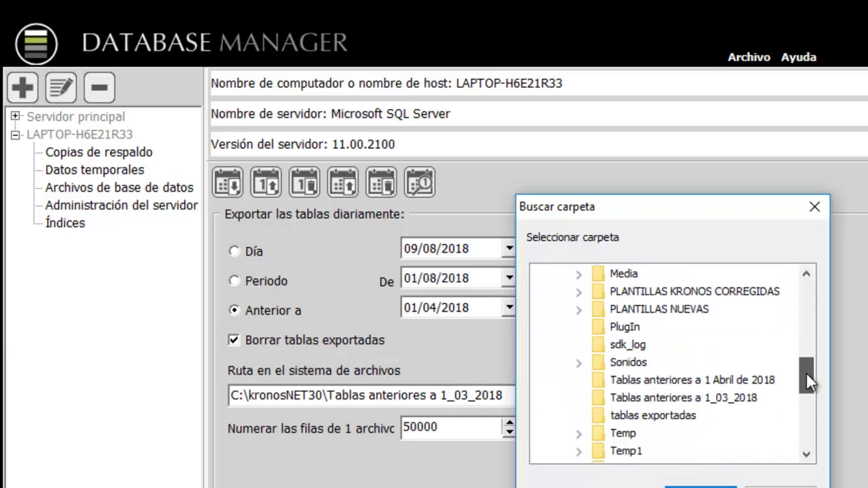
click(726, 382)
click(656, 476)
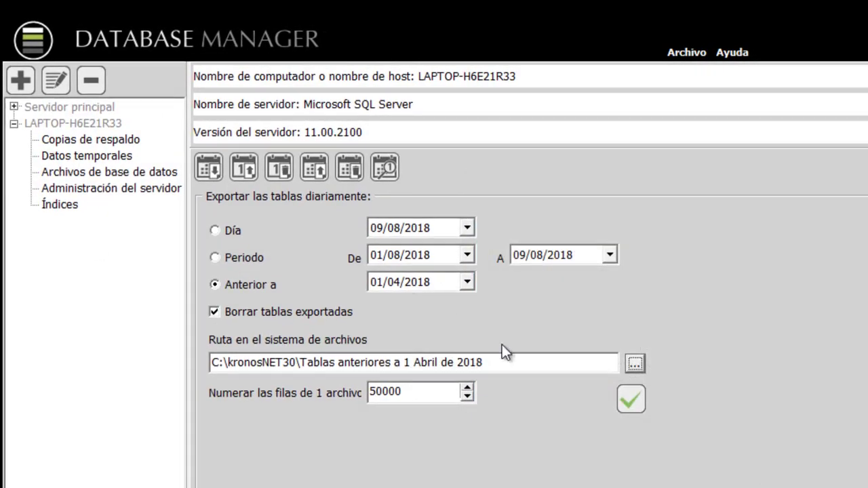
click(639, 395)
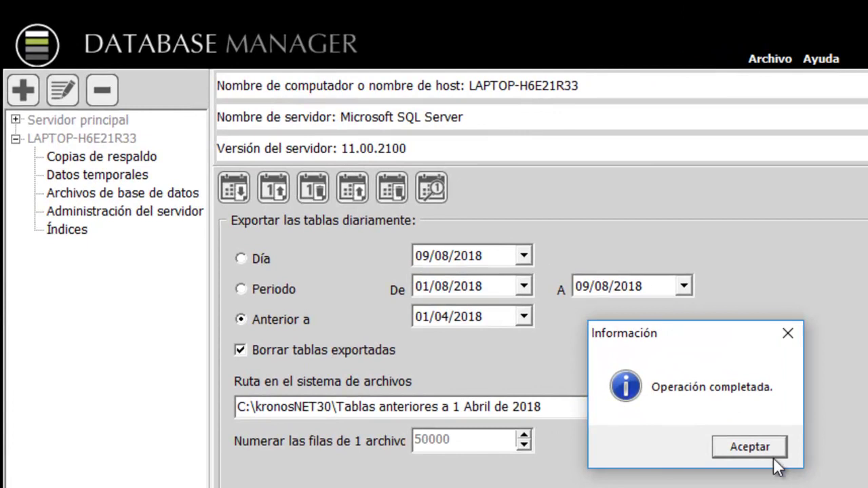
click(758, 447)
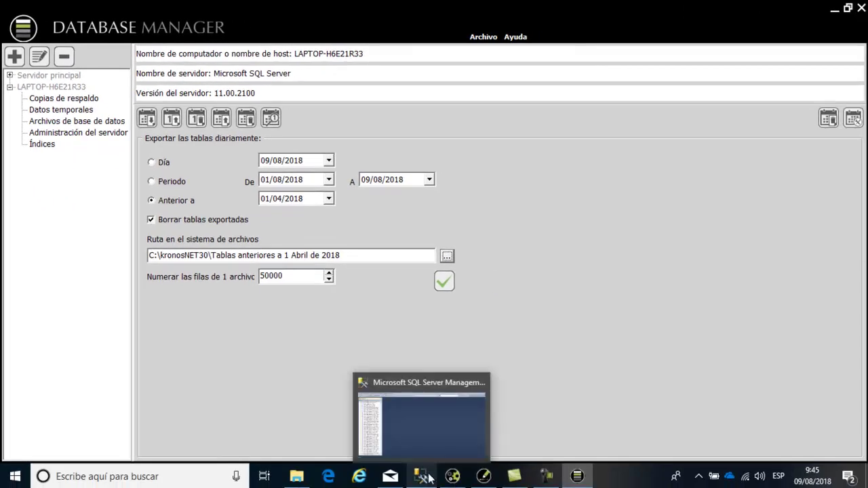
- Switch to File Explorer, review the exported files in Tablas anteriores a 1 Abril de 2018, and return to the kronosNET30 folder
click(296, 476)
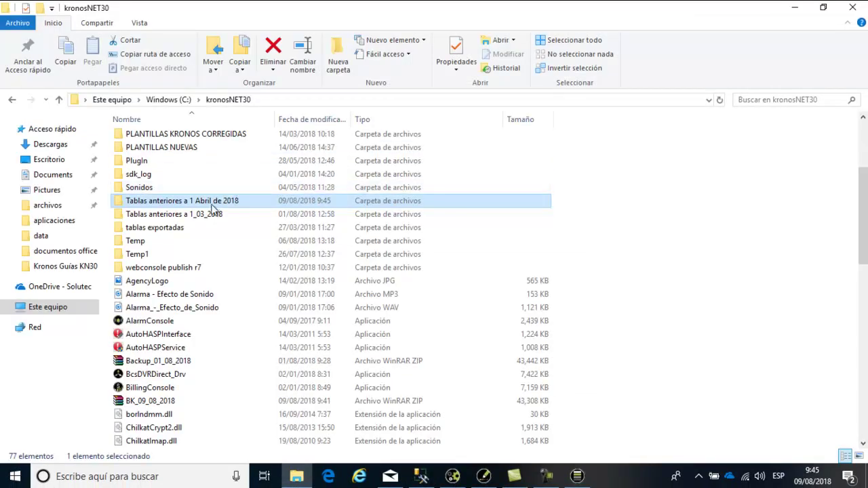
double_click(212, 201)
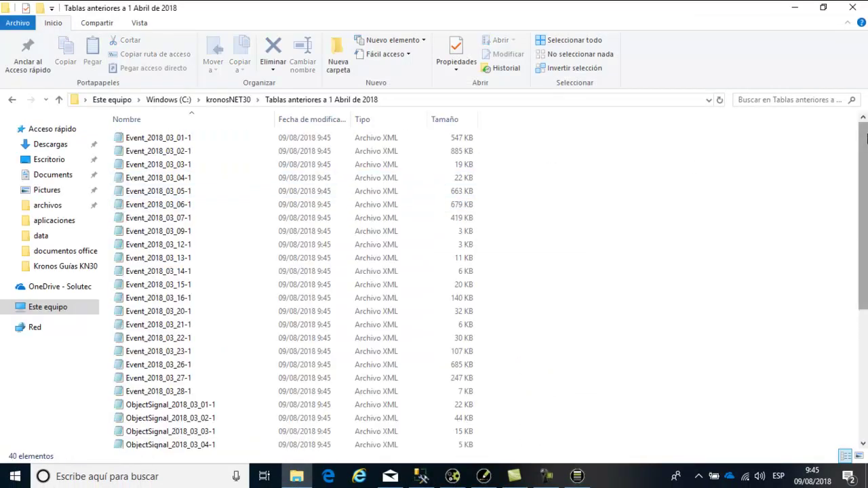
drag(867, 156, 847, 107)
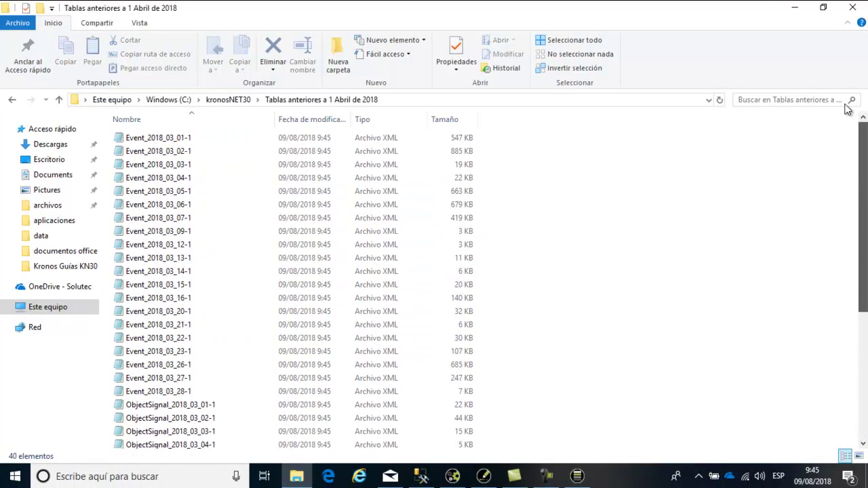
click(12, 99)
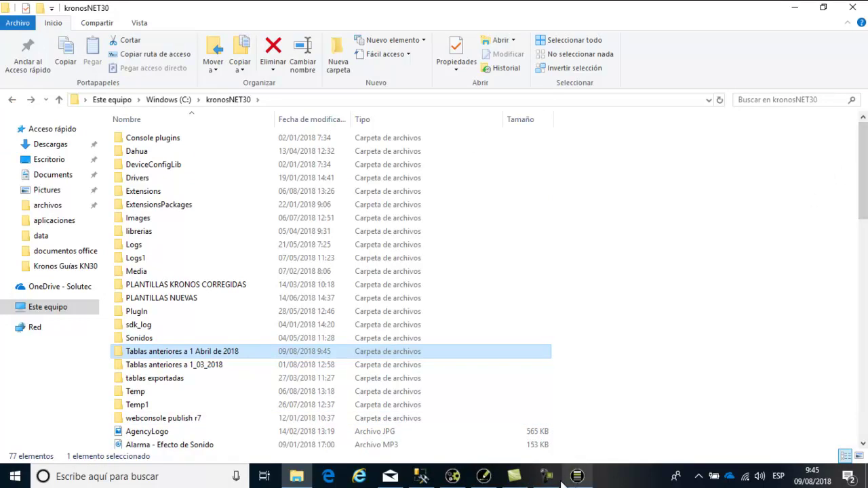
- Switch to SQL Server Management Studio, collapse the KronosNET30 tree and select the KronosNET30 database
mouse_move(432, 477)
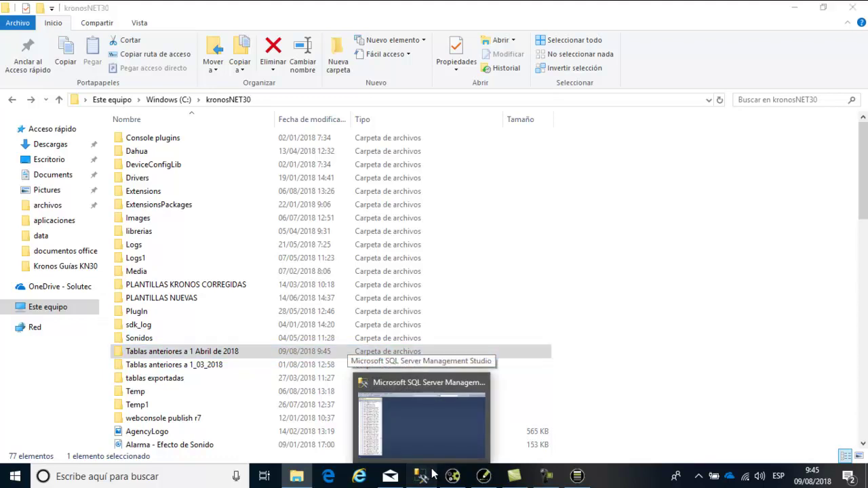
click(432, 475)
scroll(153, 312, up, 4)
drag(157, 323, 157, 96)
drag(68, 439, 26, 438)
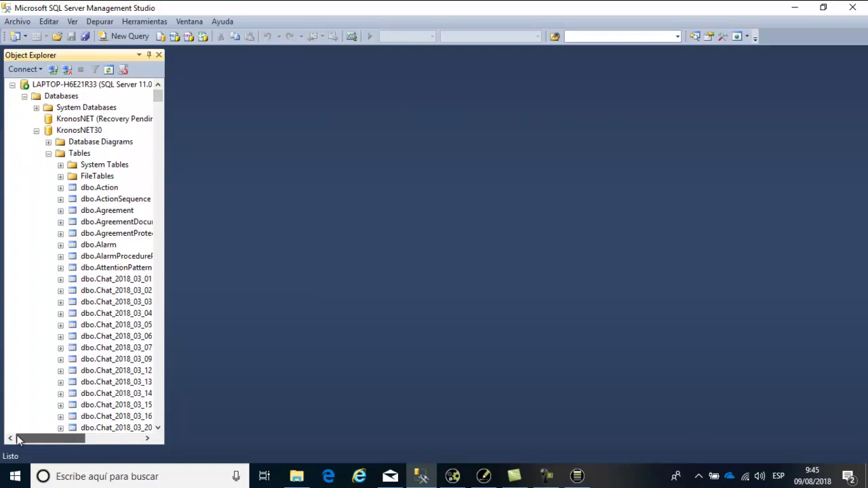
click(48, 154)
click(36, 130)
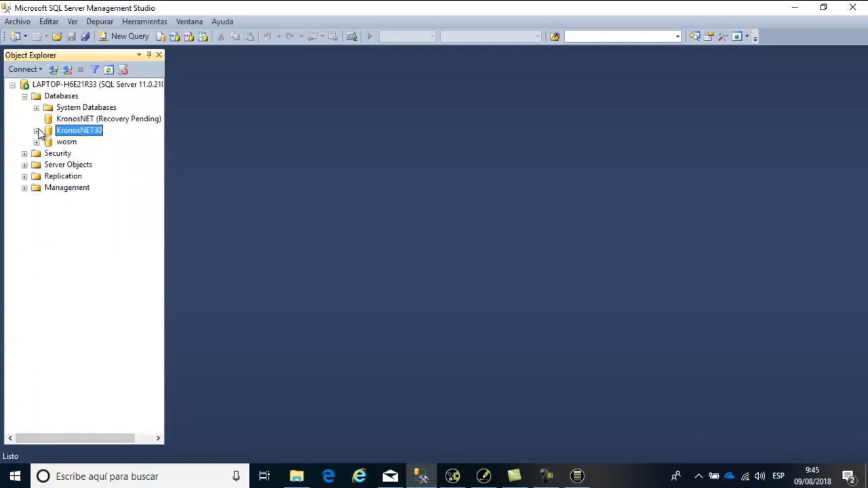
click(95, 134)
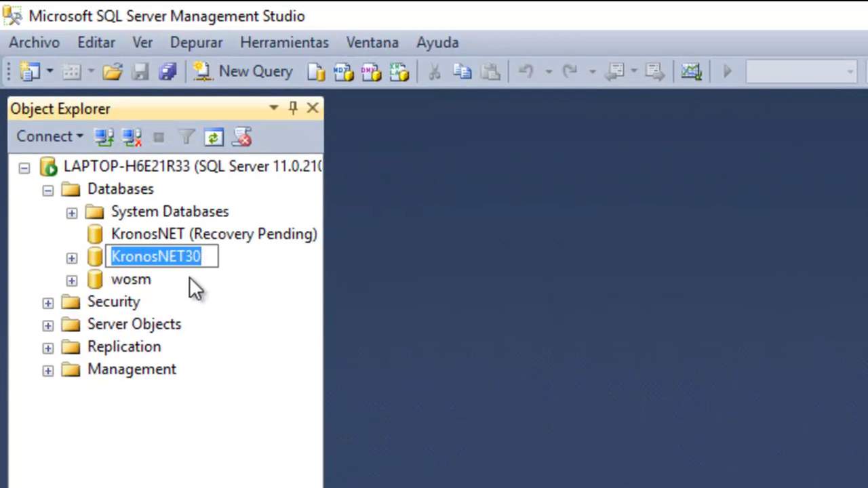
key(Return)
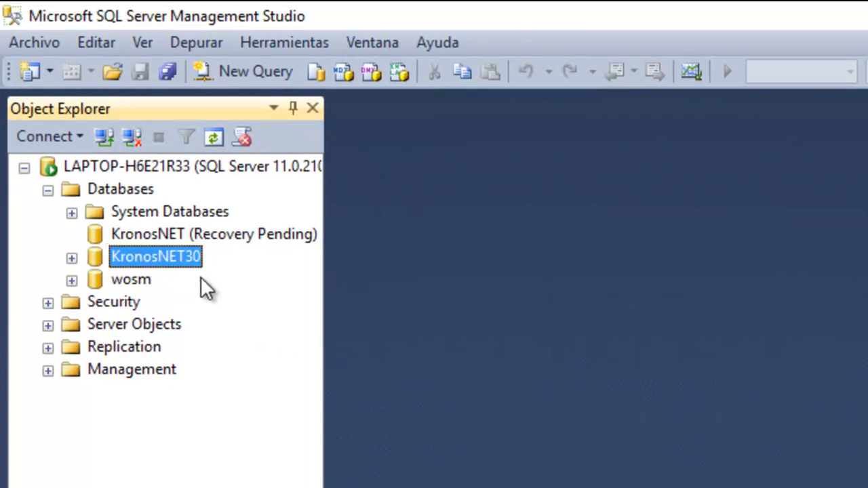
- Shrink the KronosNET30 database without reorganizing its files, after checking its available free space
right_click(170, 255)
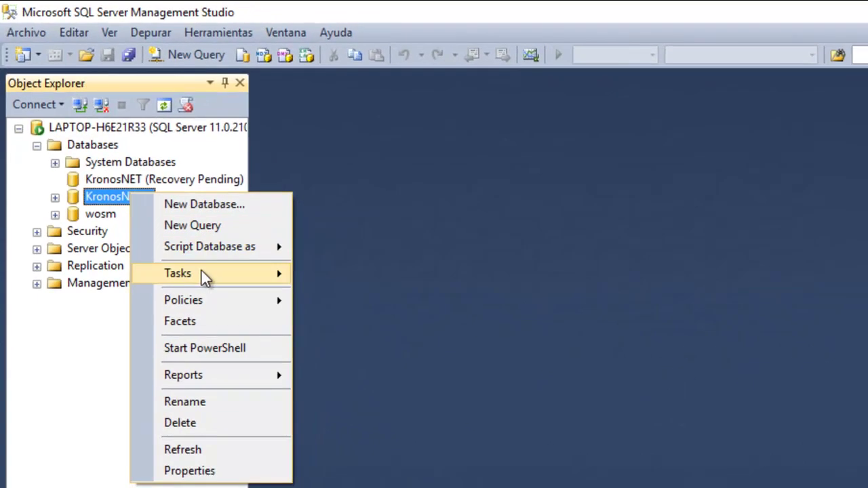
mouse_move(201, 271)
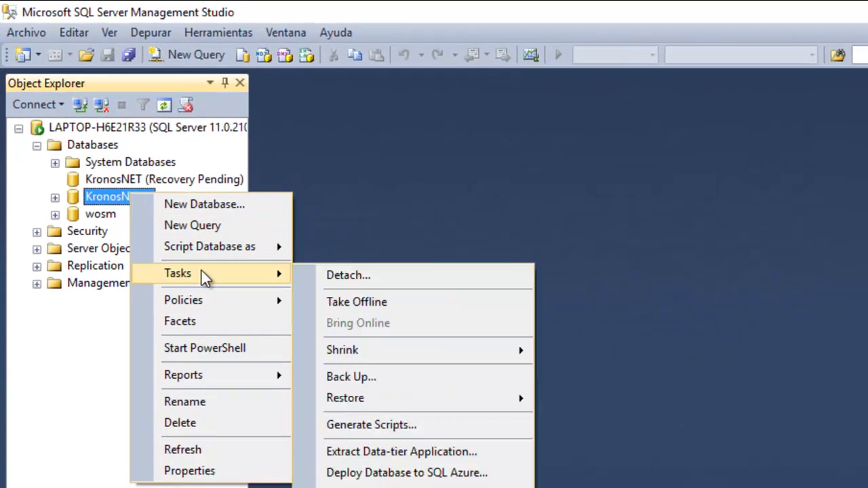
mouse_move(453, 348)
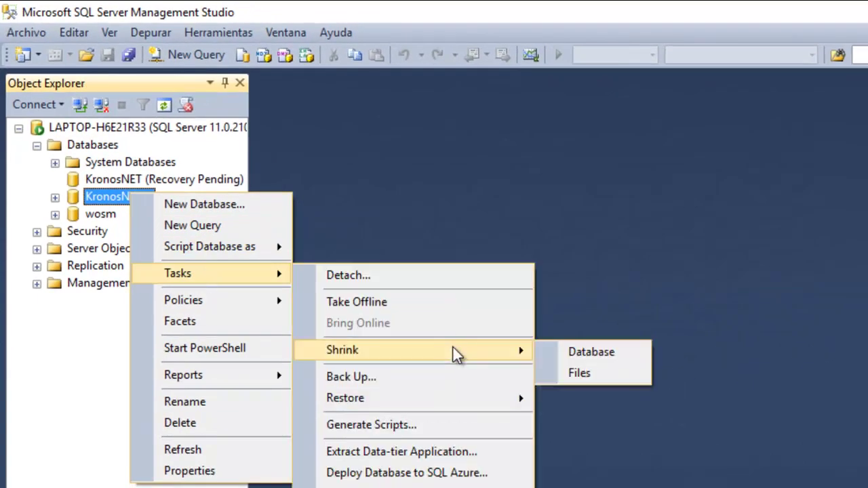
click(592, 352)
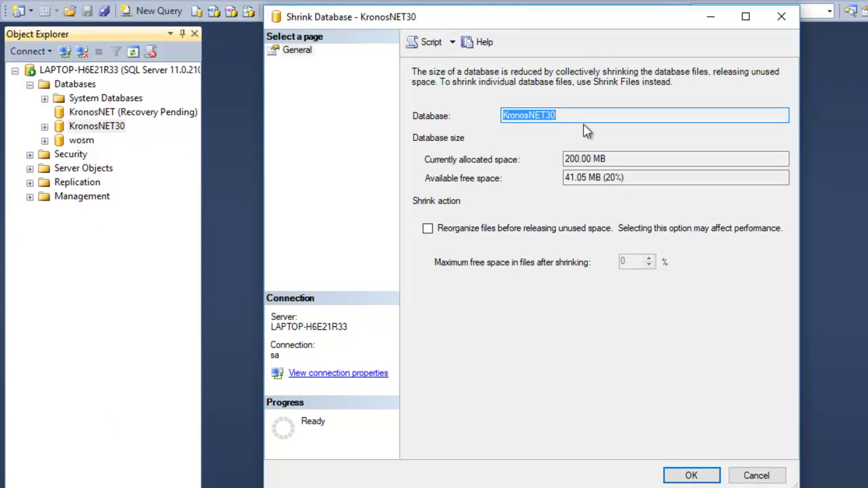
drag(645, 180, 457, 179)
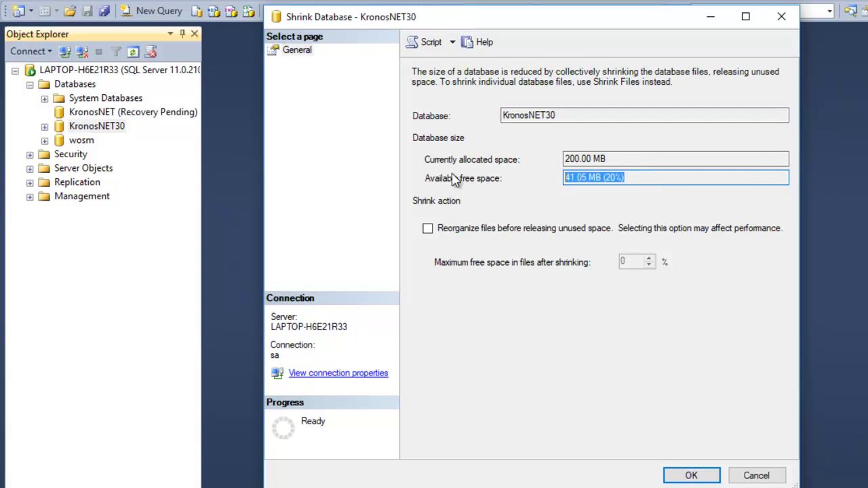
click(690, 474)
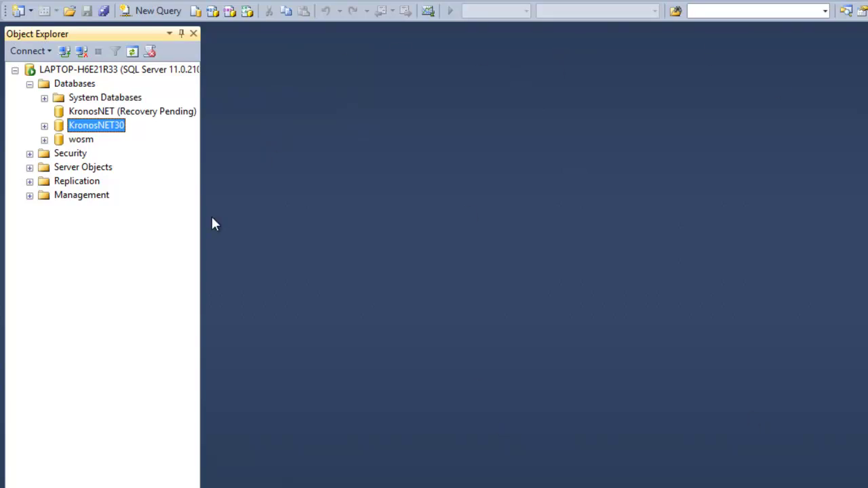
- Disconnect from the database server and reconnect to LAPTOP-H6E21R33 with SQL Server Authentication and the remembered credentials
click(28, 84)
click(84, 54)
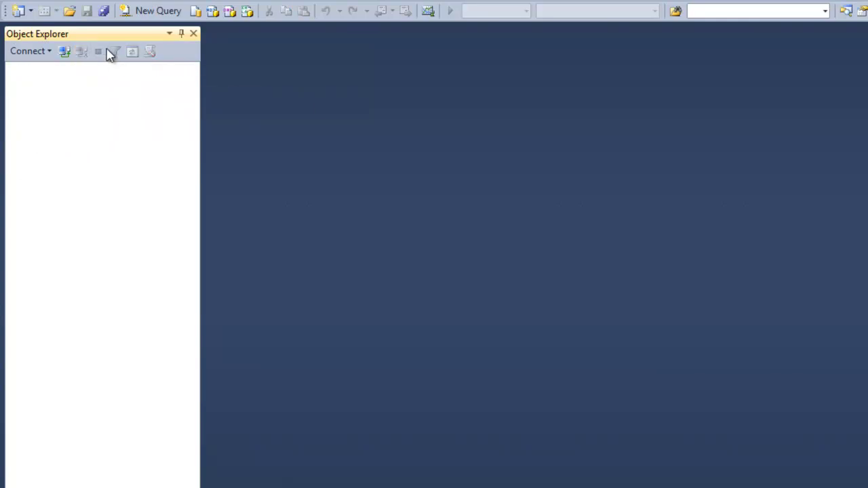
click(65, 52)
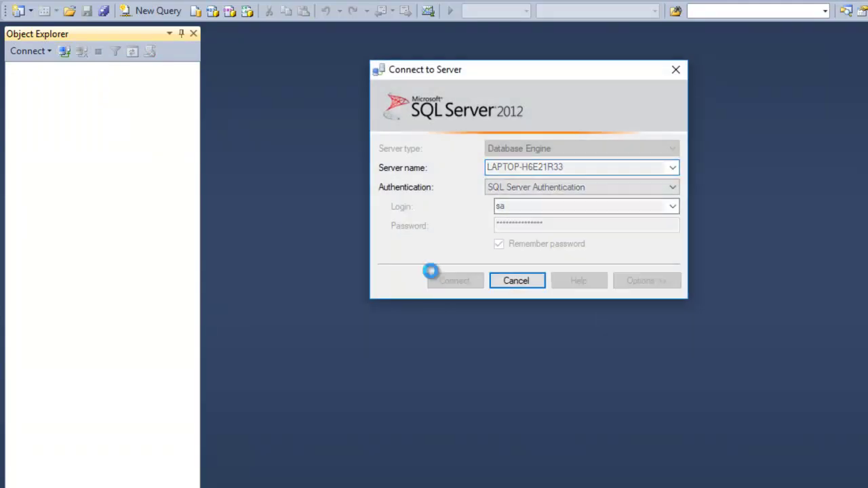
click(454, 280)
- Expand the tables of KronosNET30 and check the earliest date among the daily ObjectSignal tables
click(30, 83)
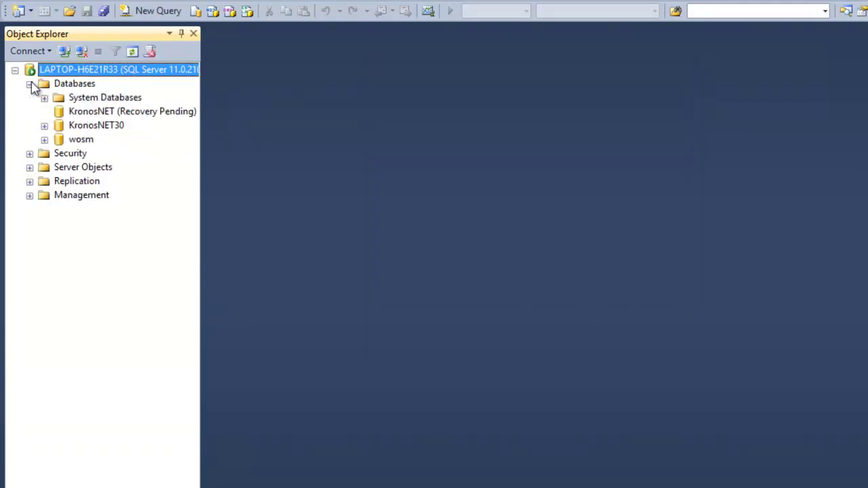
click(44, 126)
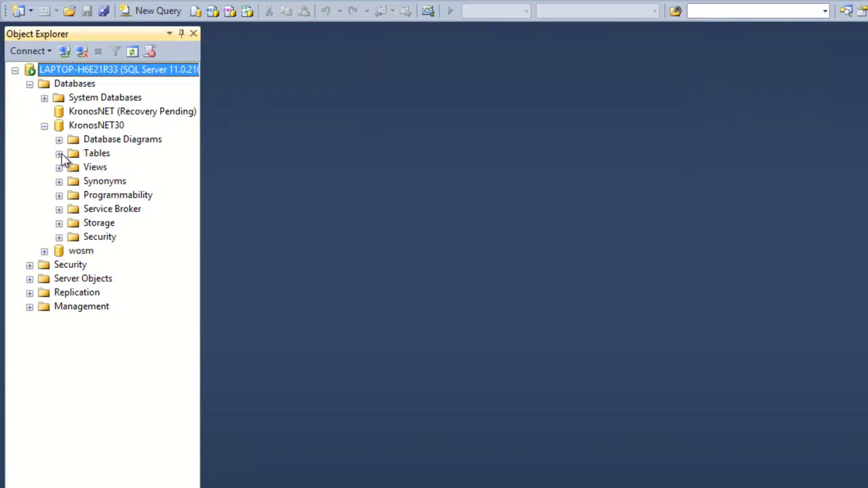
click(59, 154)
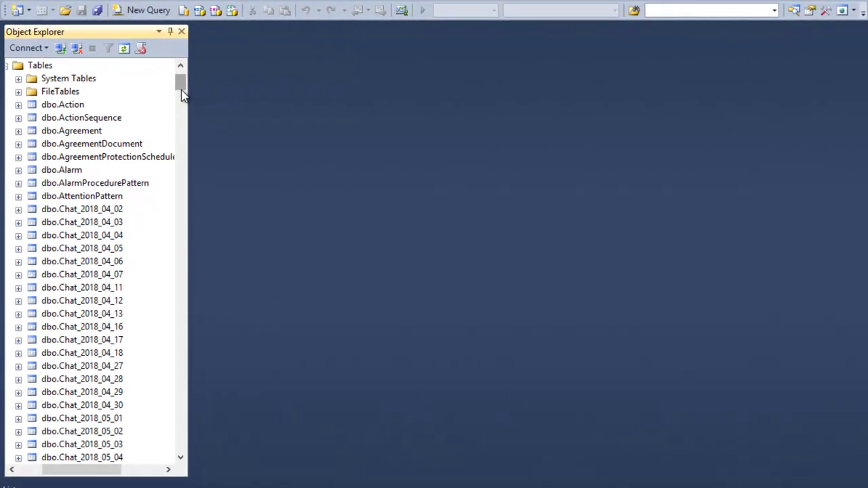
drag(182, 89, 186, 401)
click(133, 365)
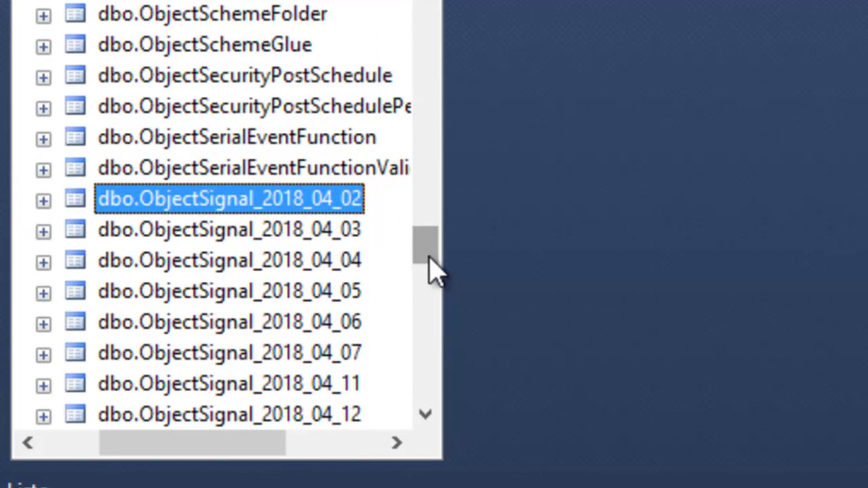
drag(430, 258, 165, 376)
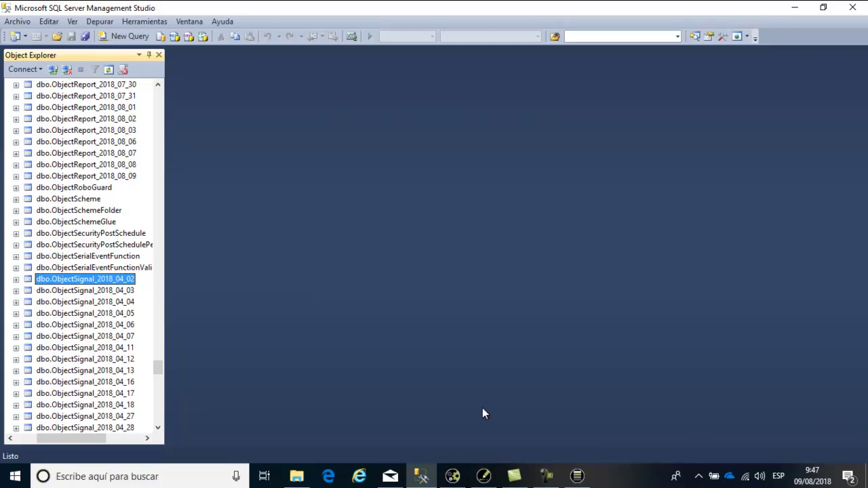
- Switch to File Explorer, refresh the kronosNET30 folder and reopen it from the Windows (C:) drive
click(296, 476)
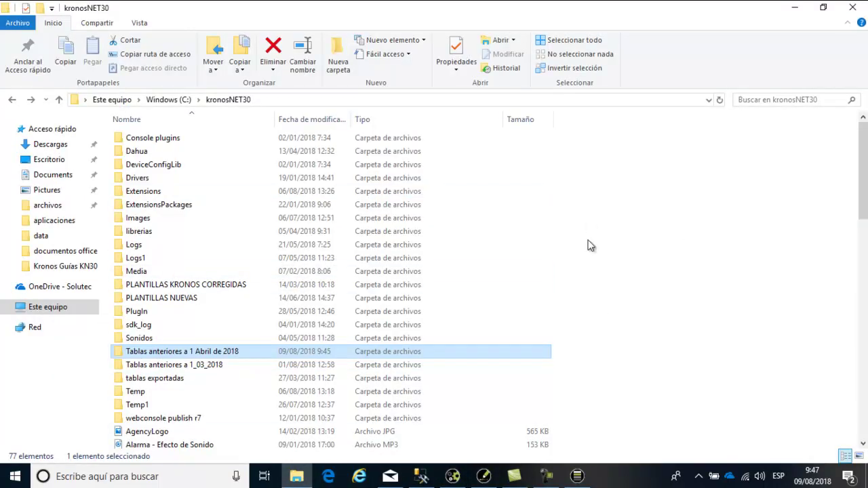
click(591, 245)
right_click(591, 245)
click(635, 293)
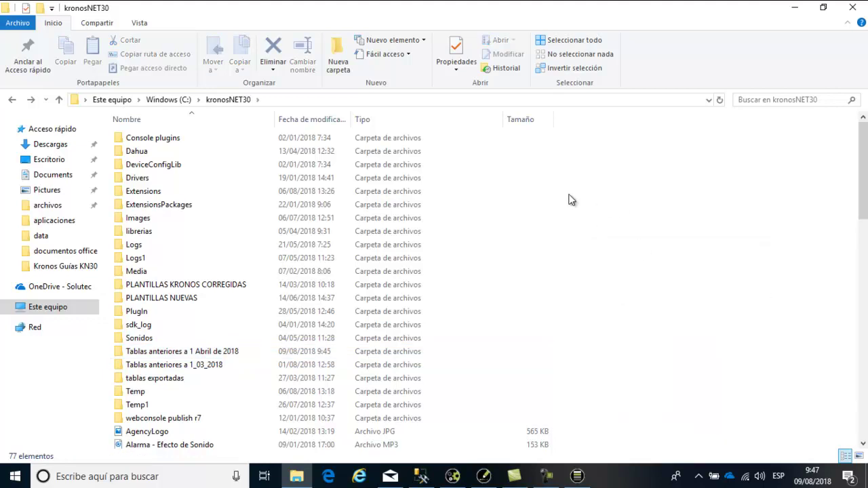
click(51, 308)
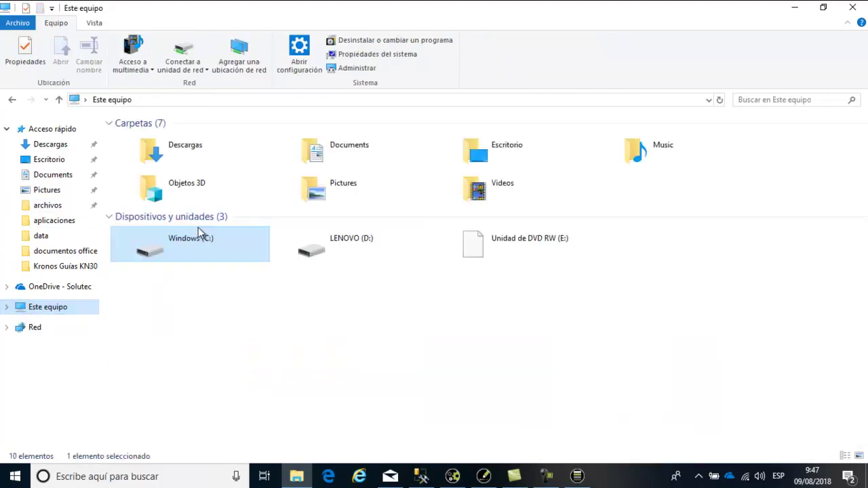
double_click(242, 251)
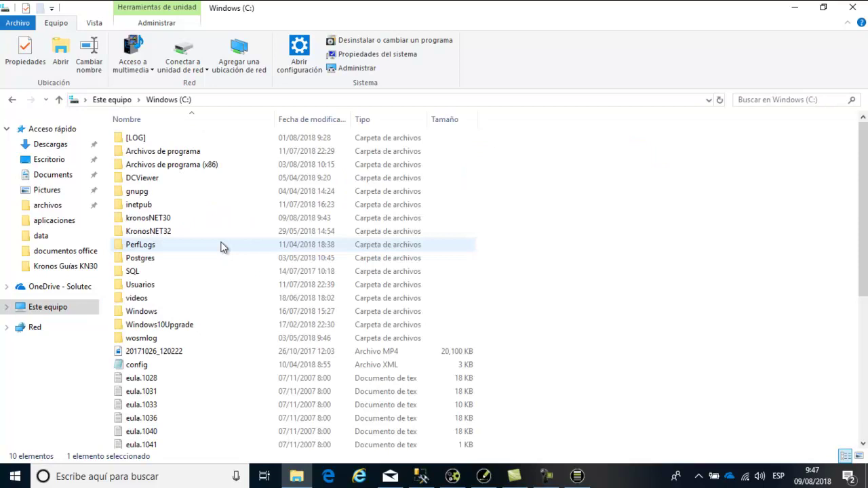
click(160, 220)
double_click(160, 221)
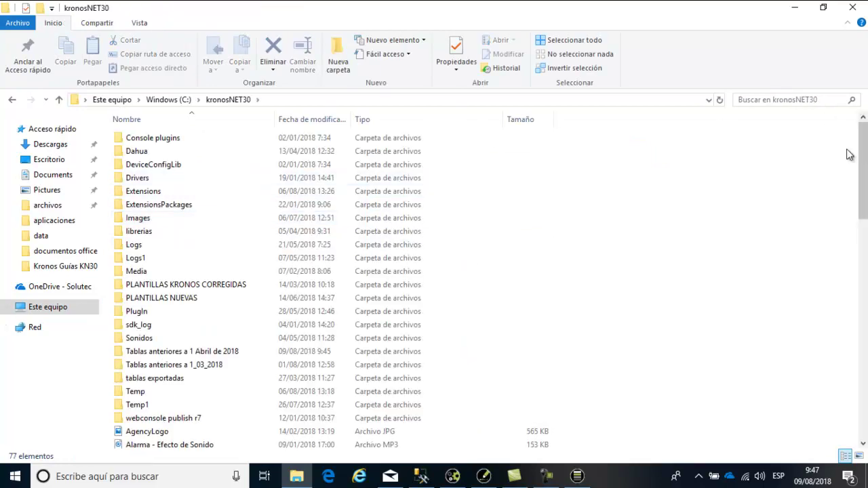
- Examine the modification dates and sizes of the KronosNET30 transaction log and primary data files
drag(866, 157, 866, 269)
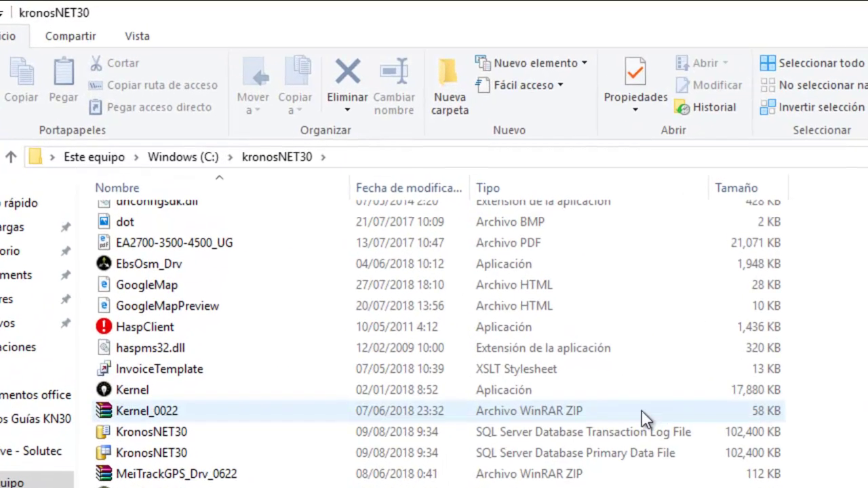
click(182, 430)
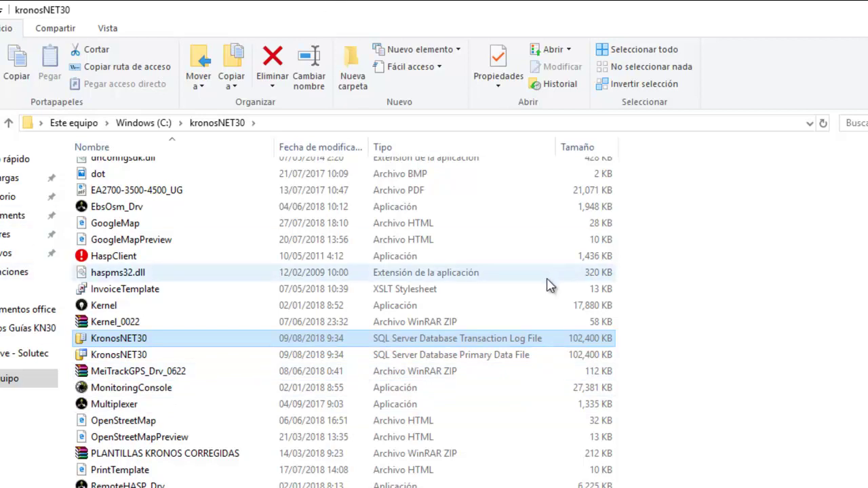
click(397, 358)
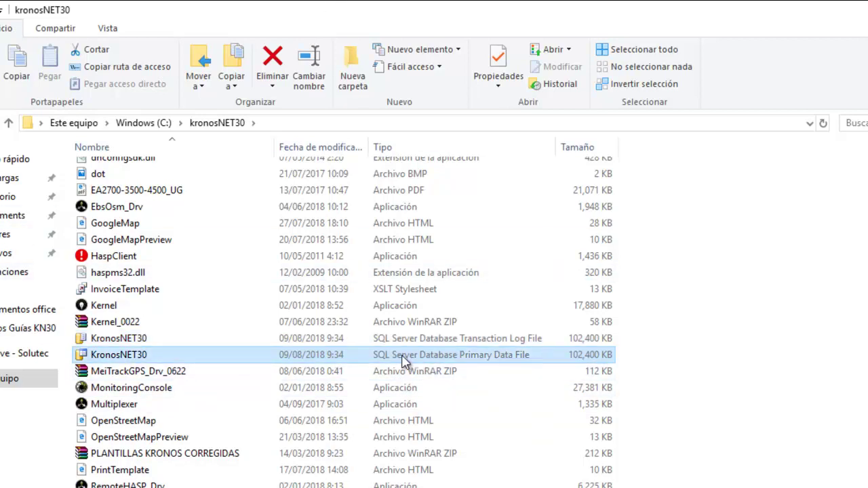
click(392, 340)
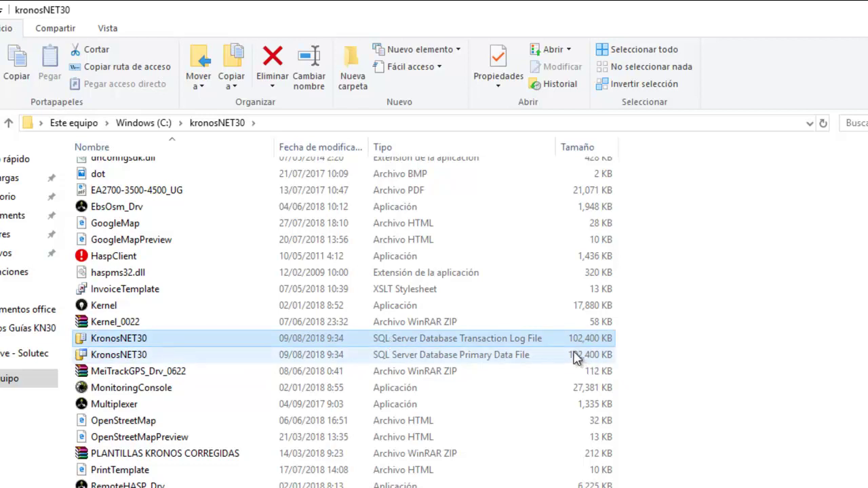